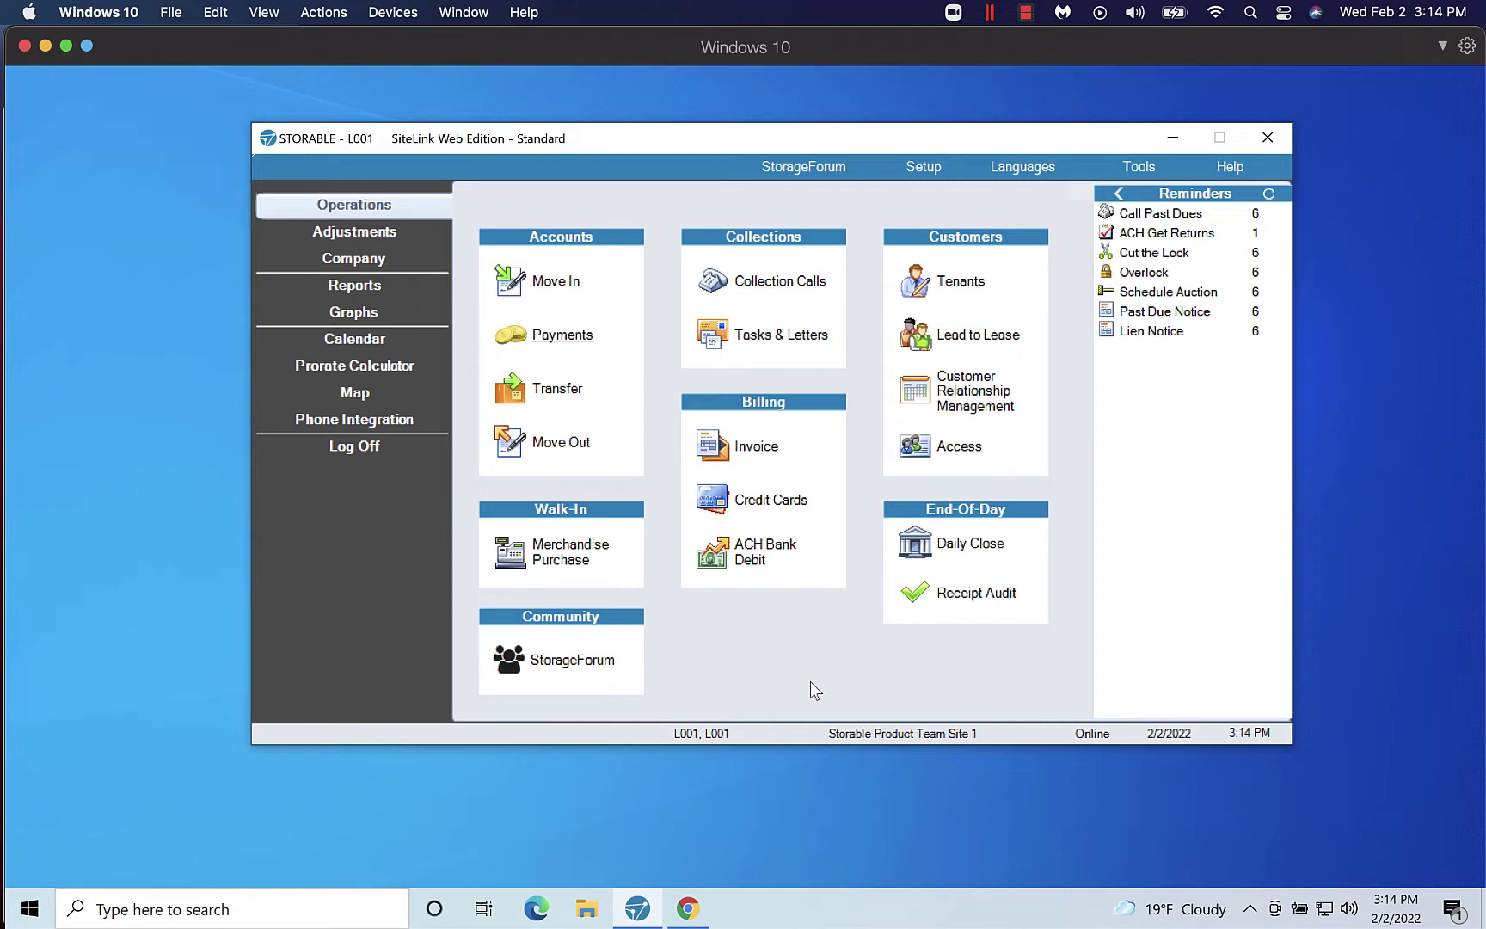
Step: Start a payment, select the unit 051 tenant, and open their Payment window
left_click(567, 337)
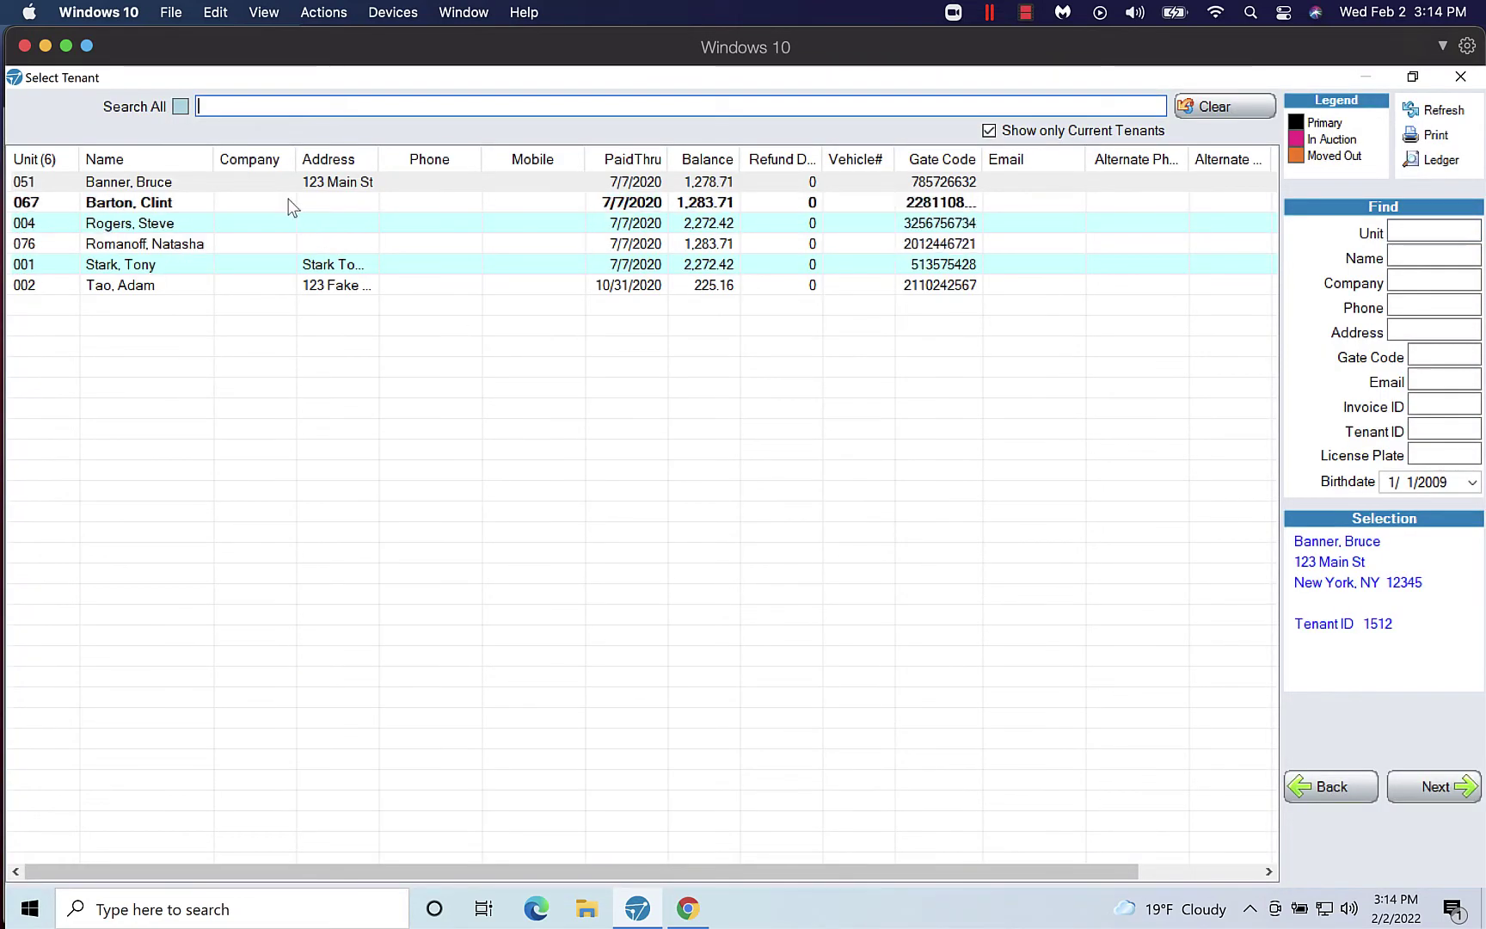
left_click(275, 184)
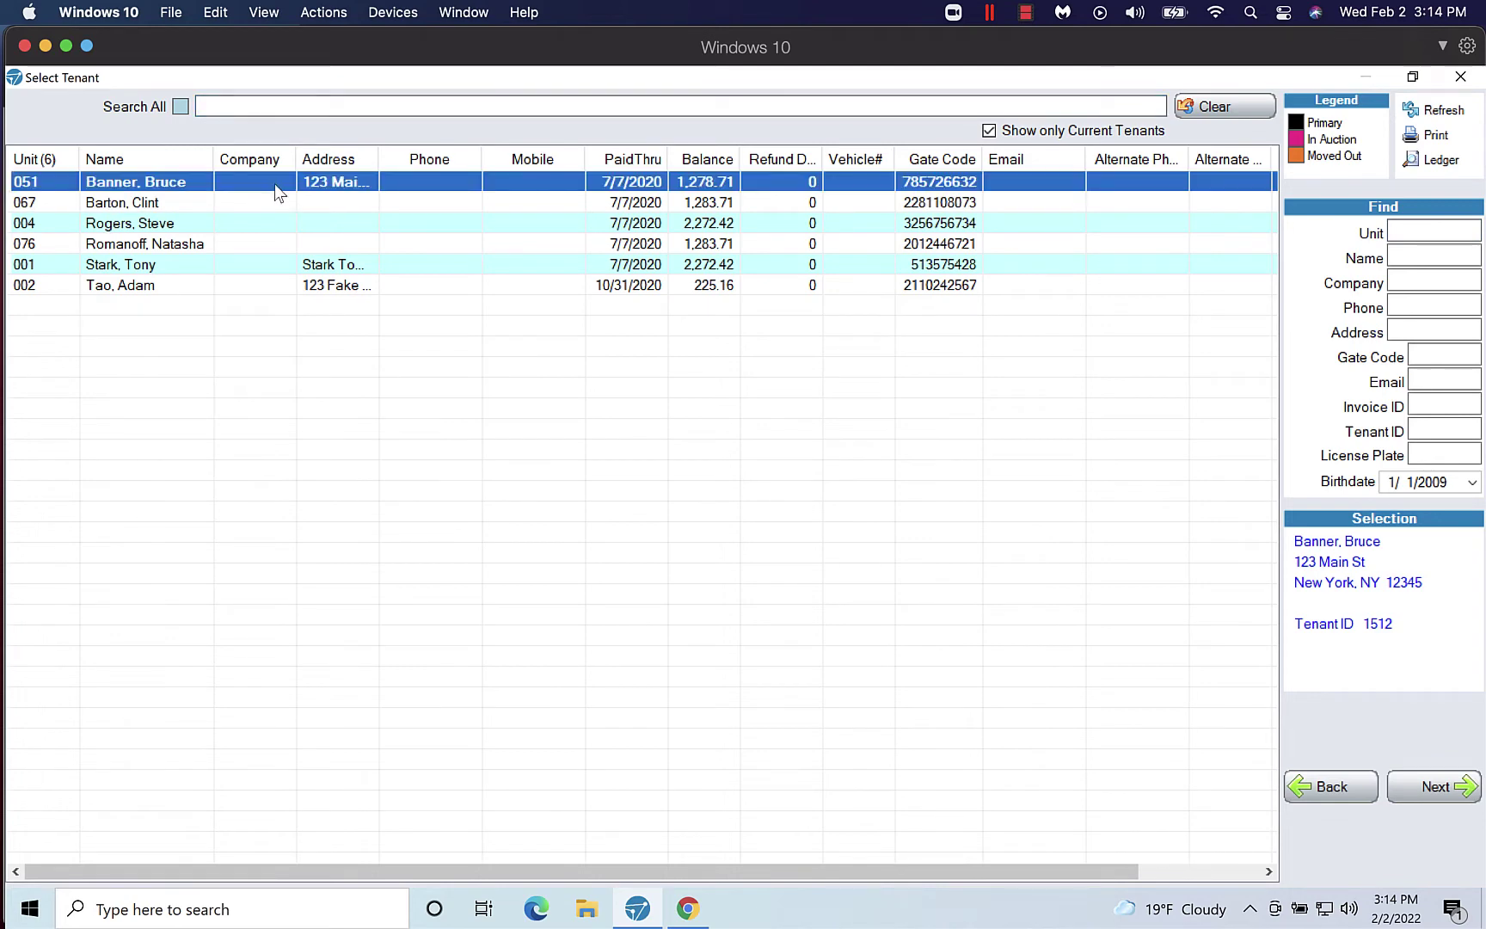
left_click(1434, 788)
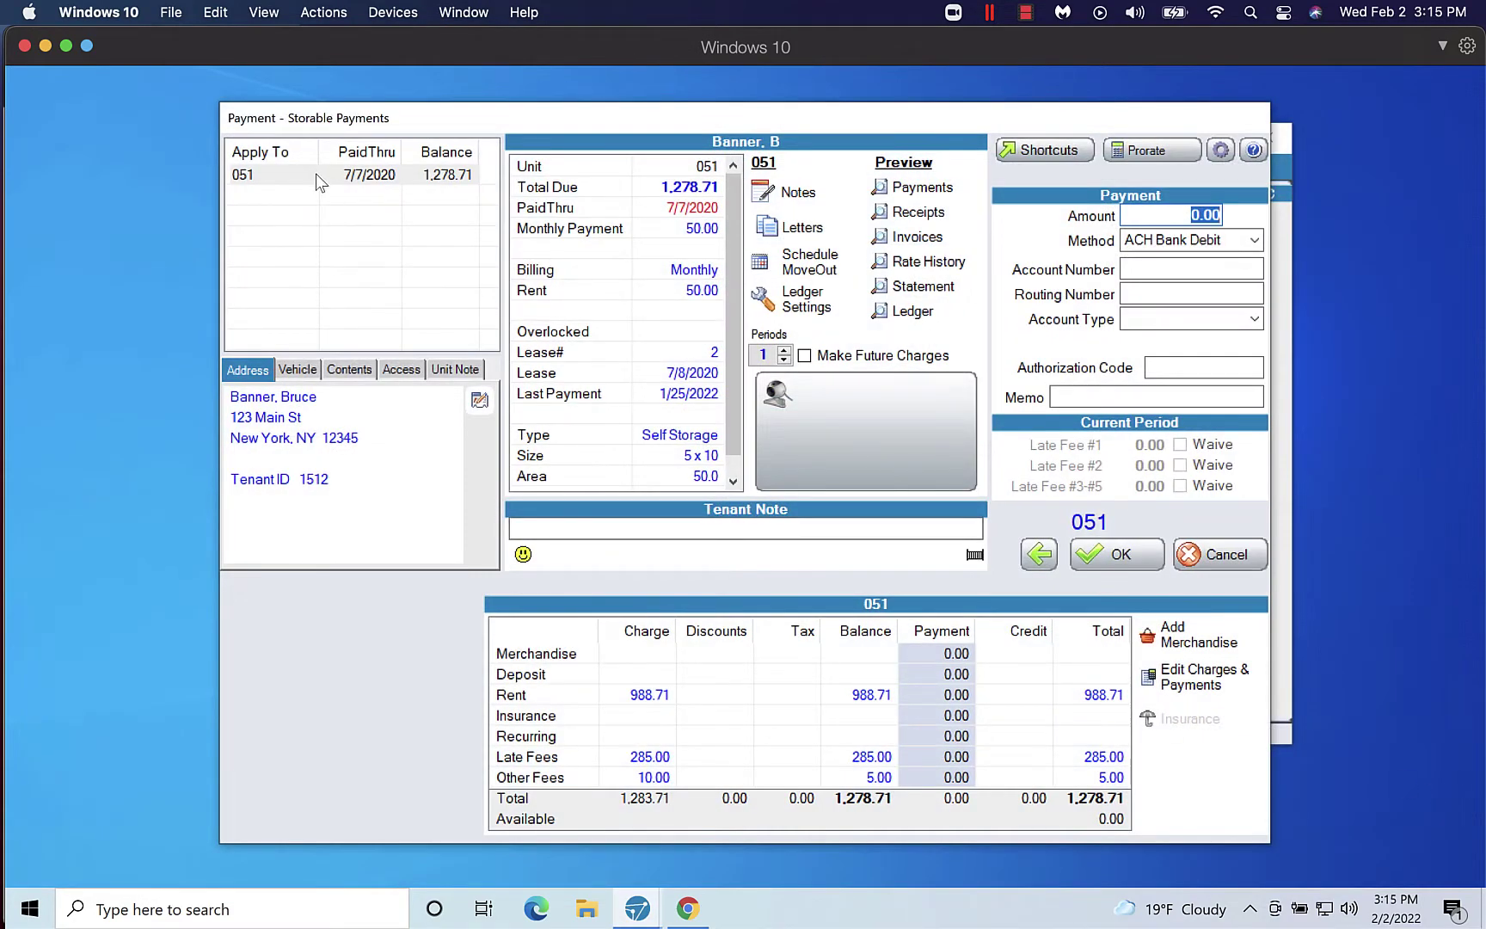
left_click(316, 177)
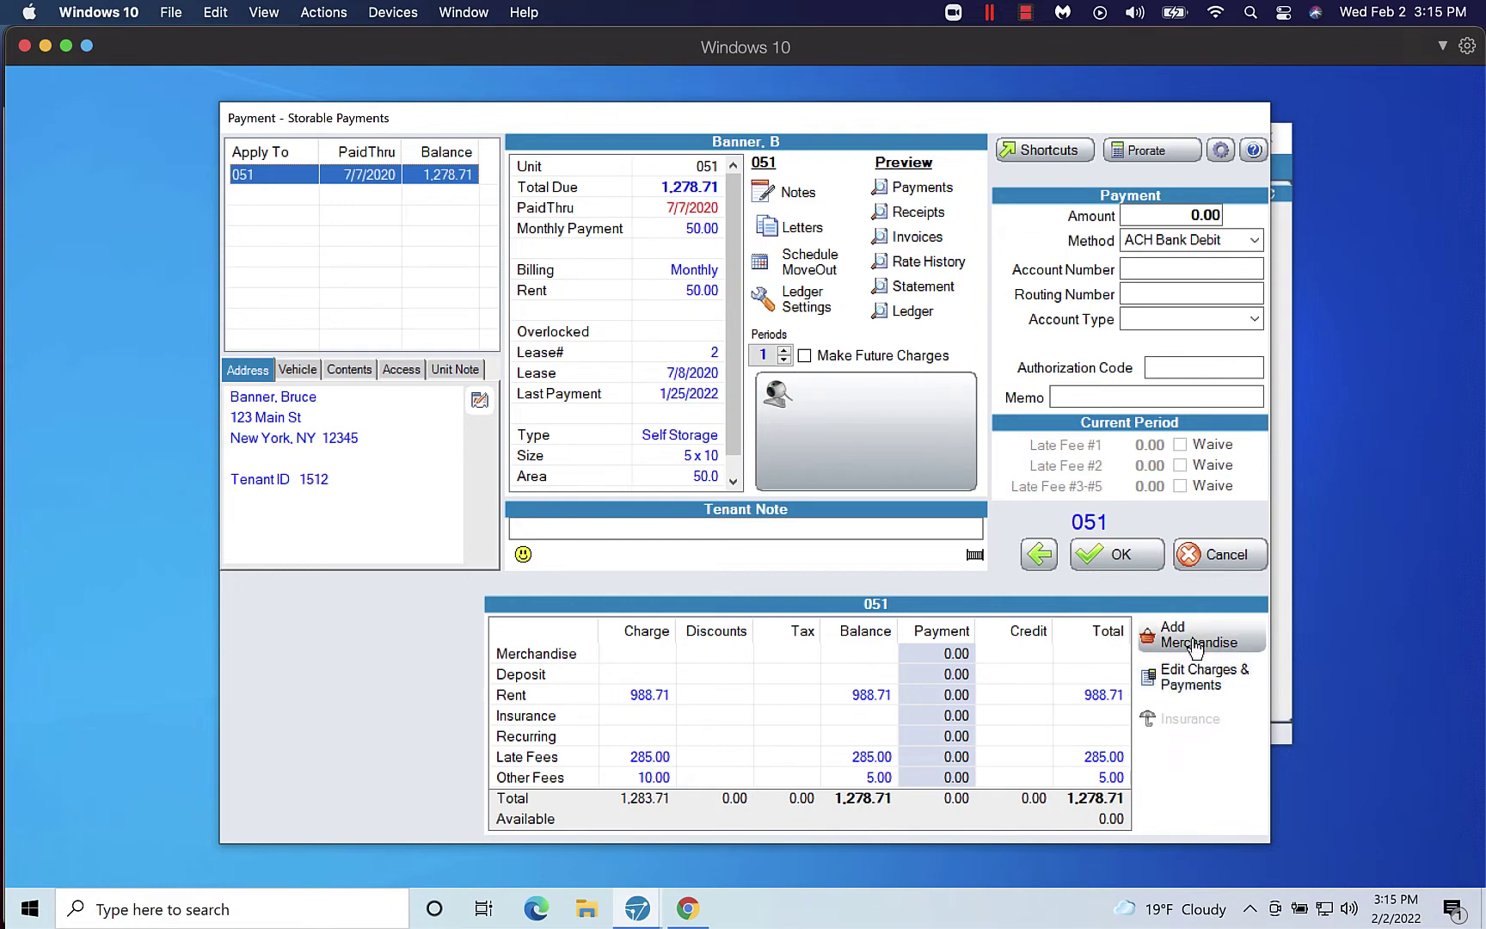
Step: Enter a 20.00 payment amount with Credit Card Manual as the method
left_click(1234, 222)
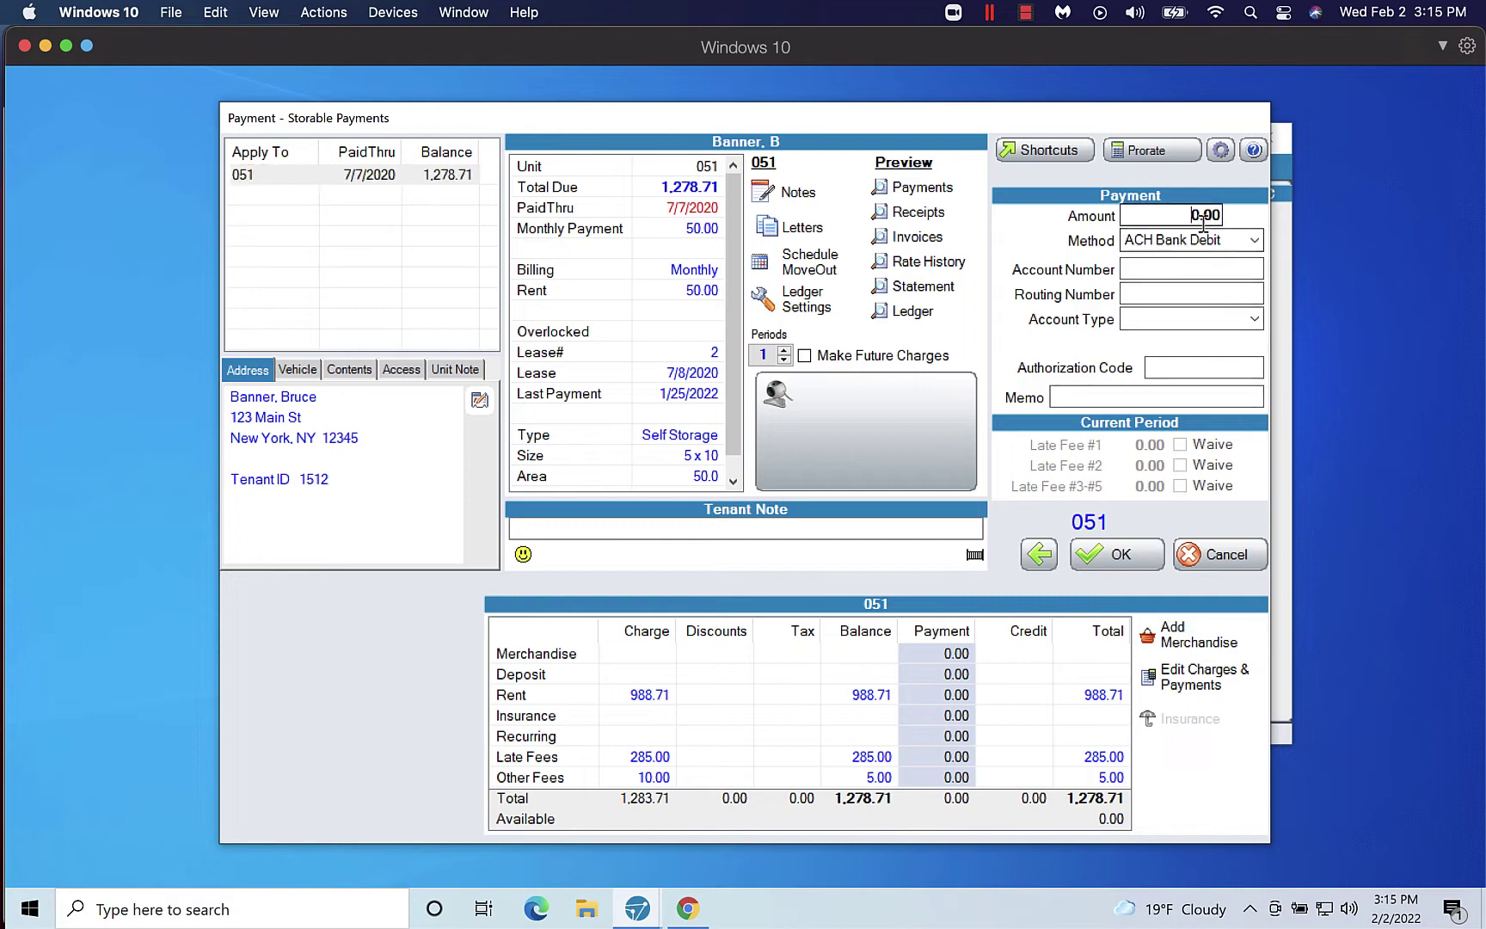
type("20.00")
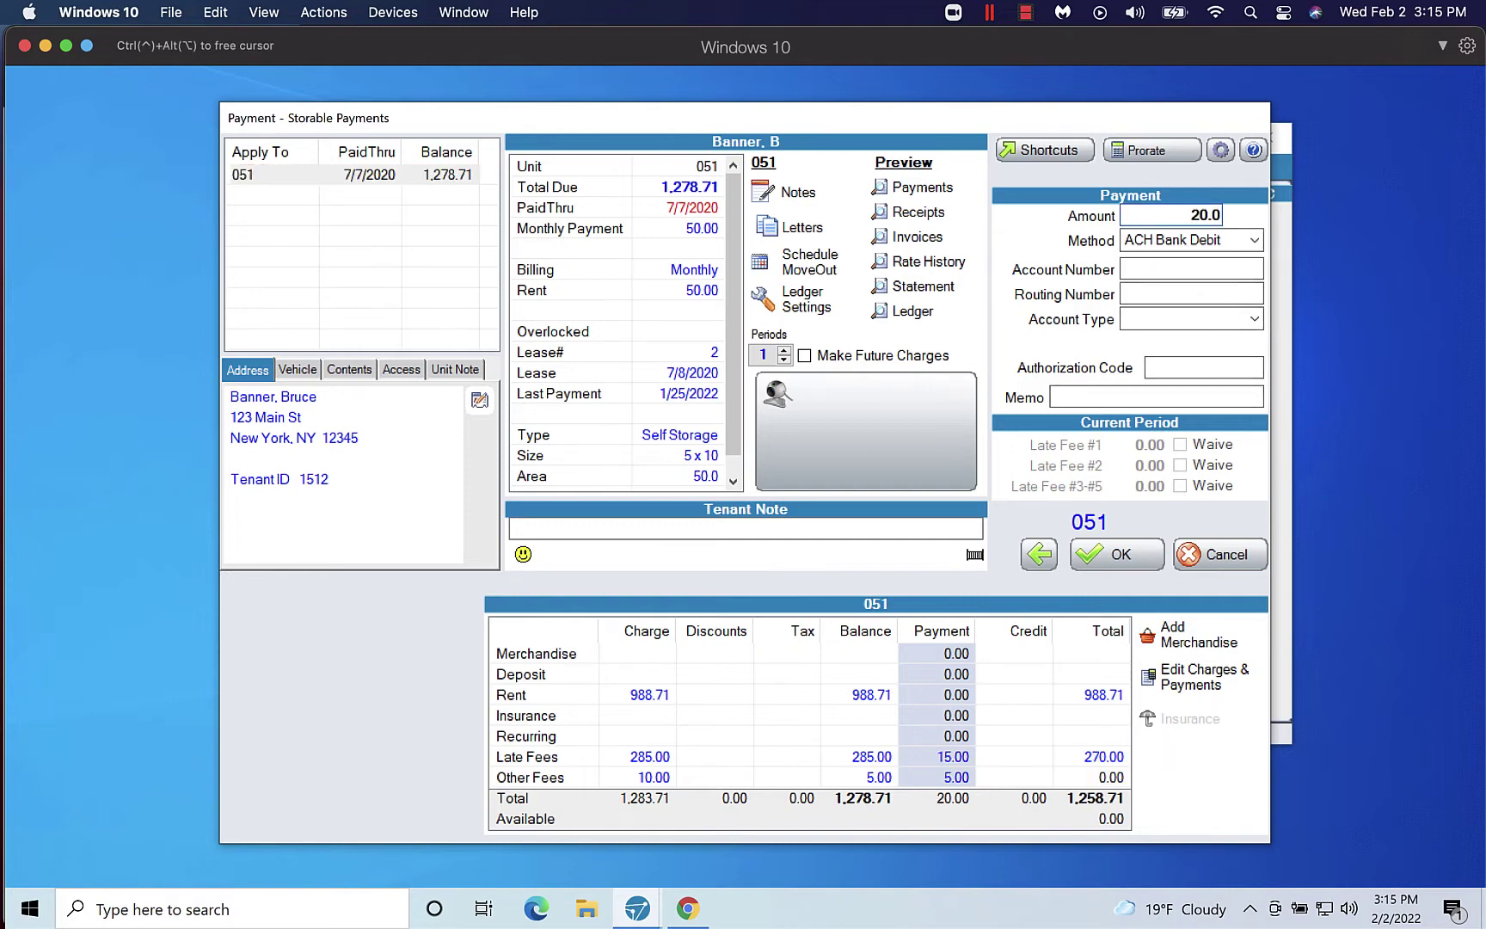
left_click(1254, 240)
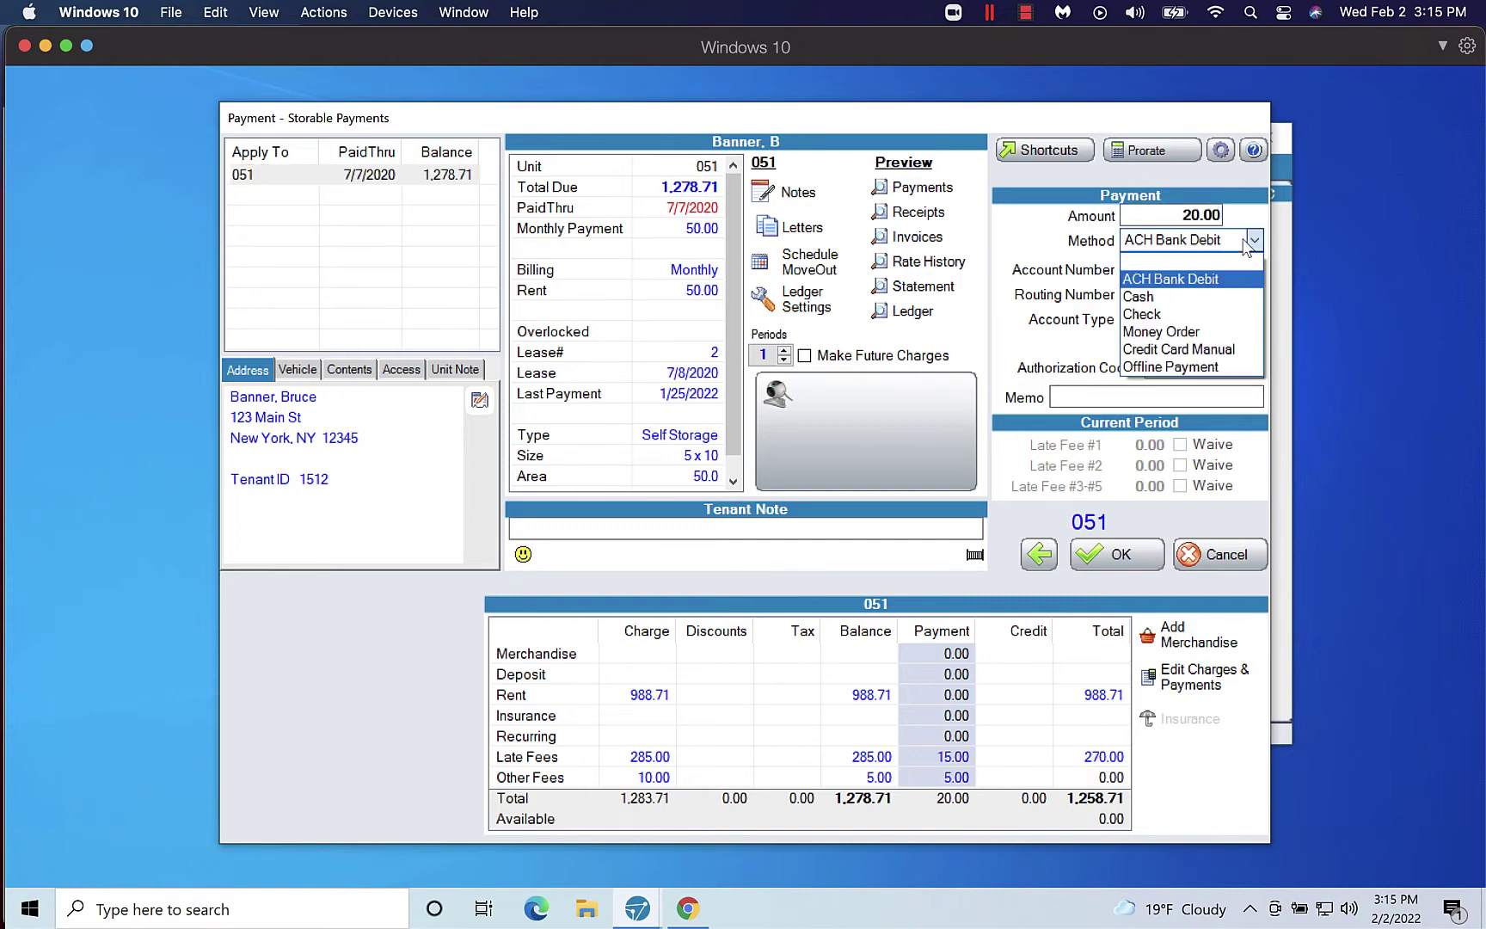
left_click(1220, 350)
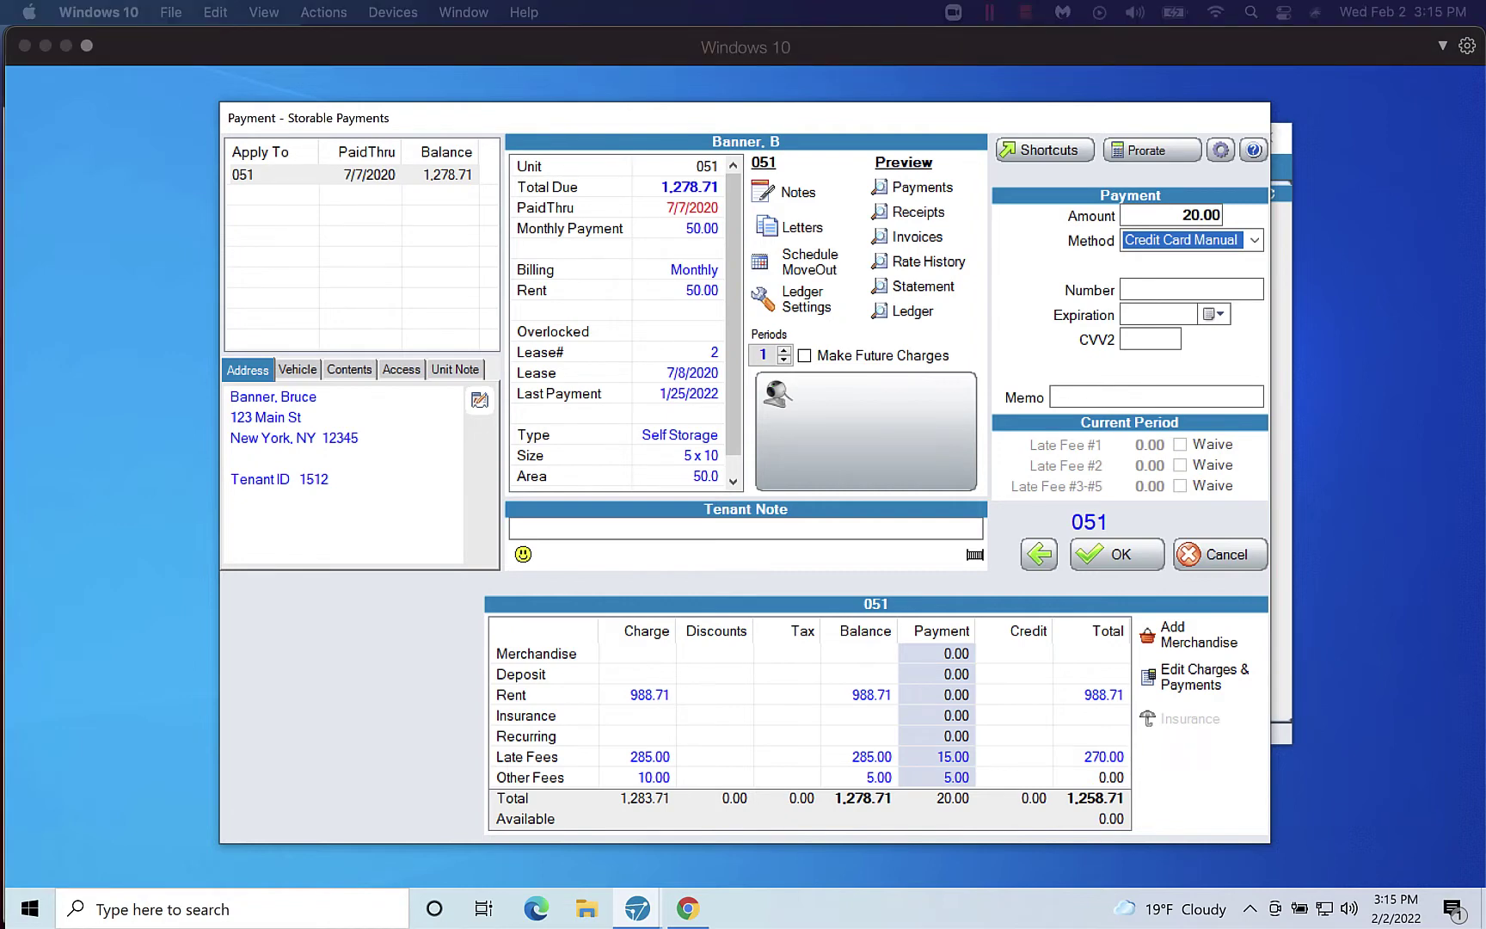
Step: Enter the card number, 03/2022 expiration and CVV2 code, then submit the payment
left_click(1144, 290)
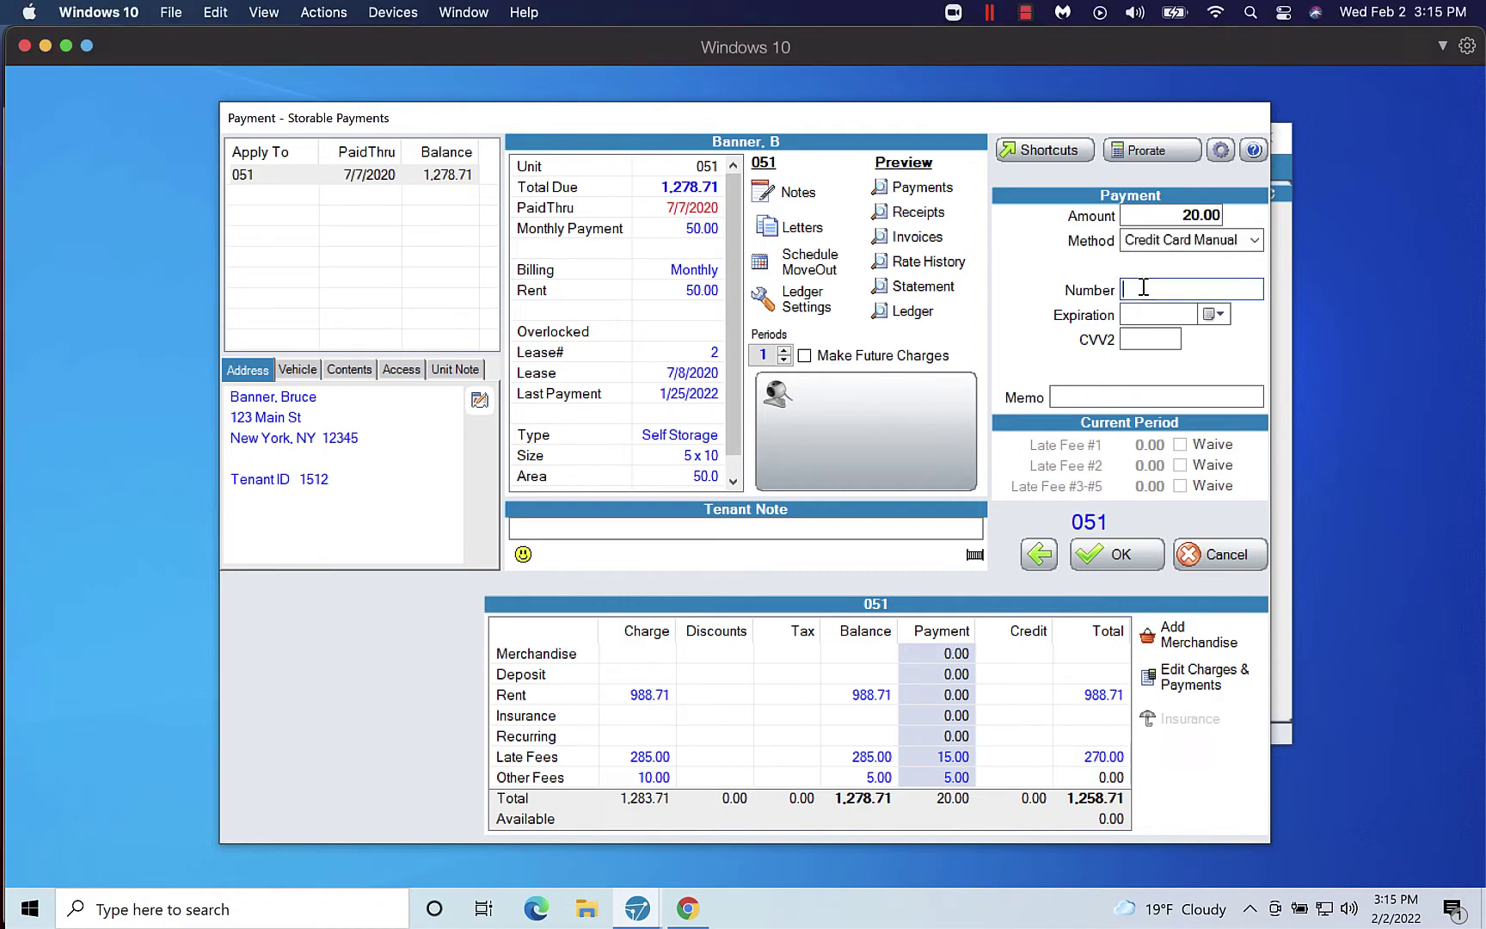
key("ctrl+v")
left_click(1212, 315)
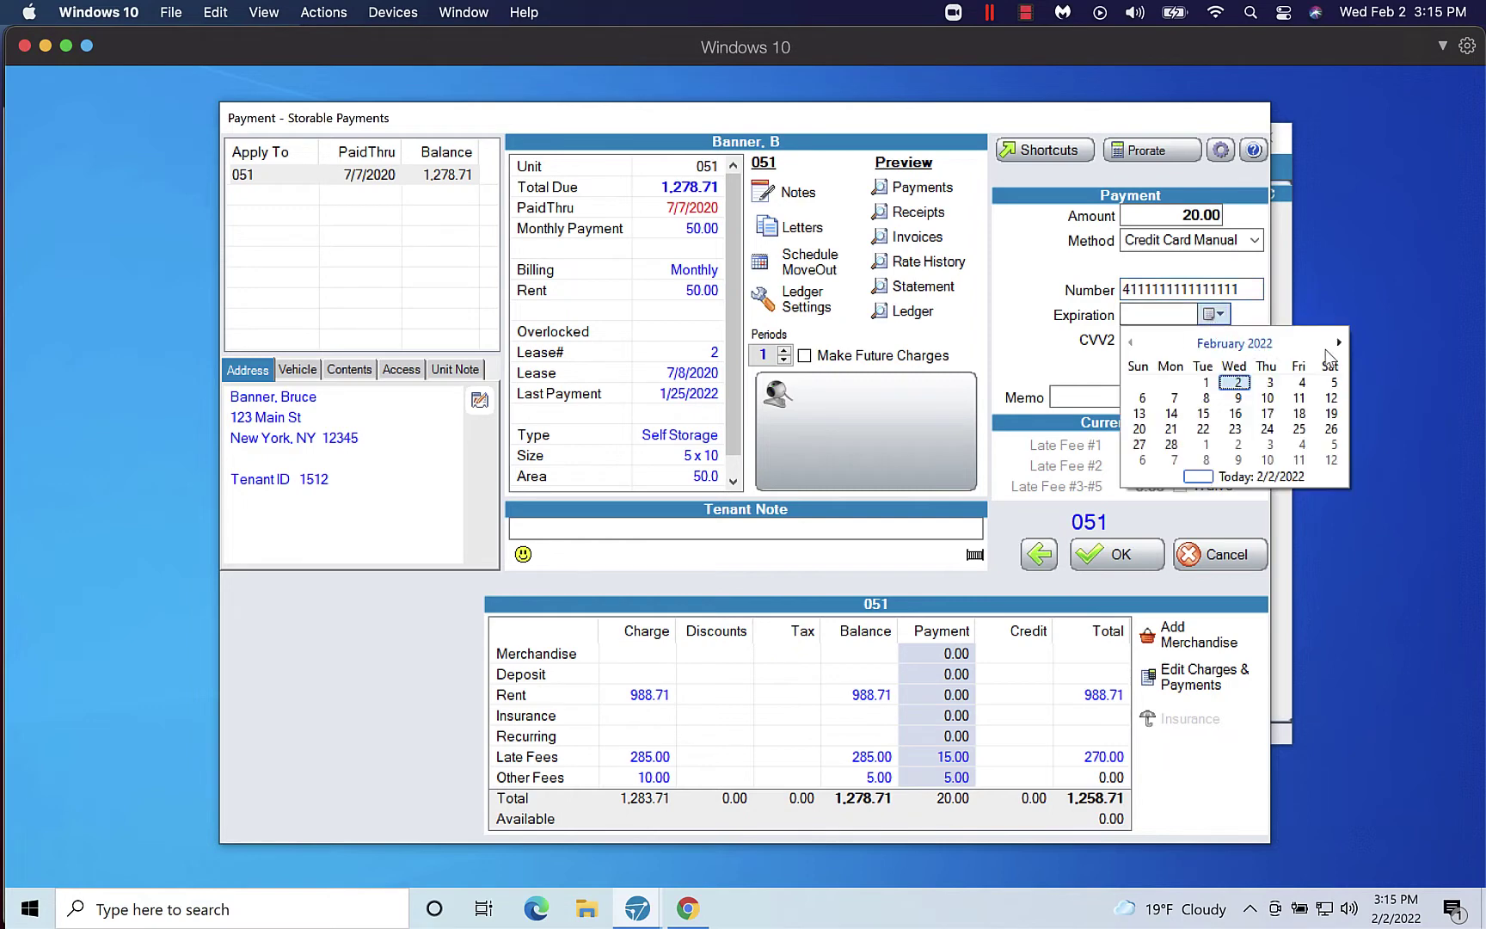
left_click(1338, 342)
left_click(1204, 382)
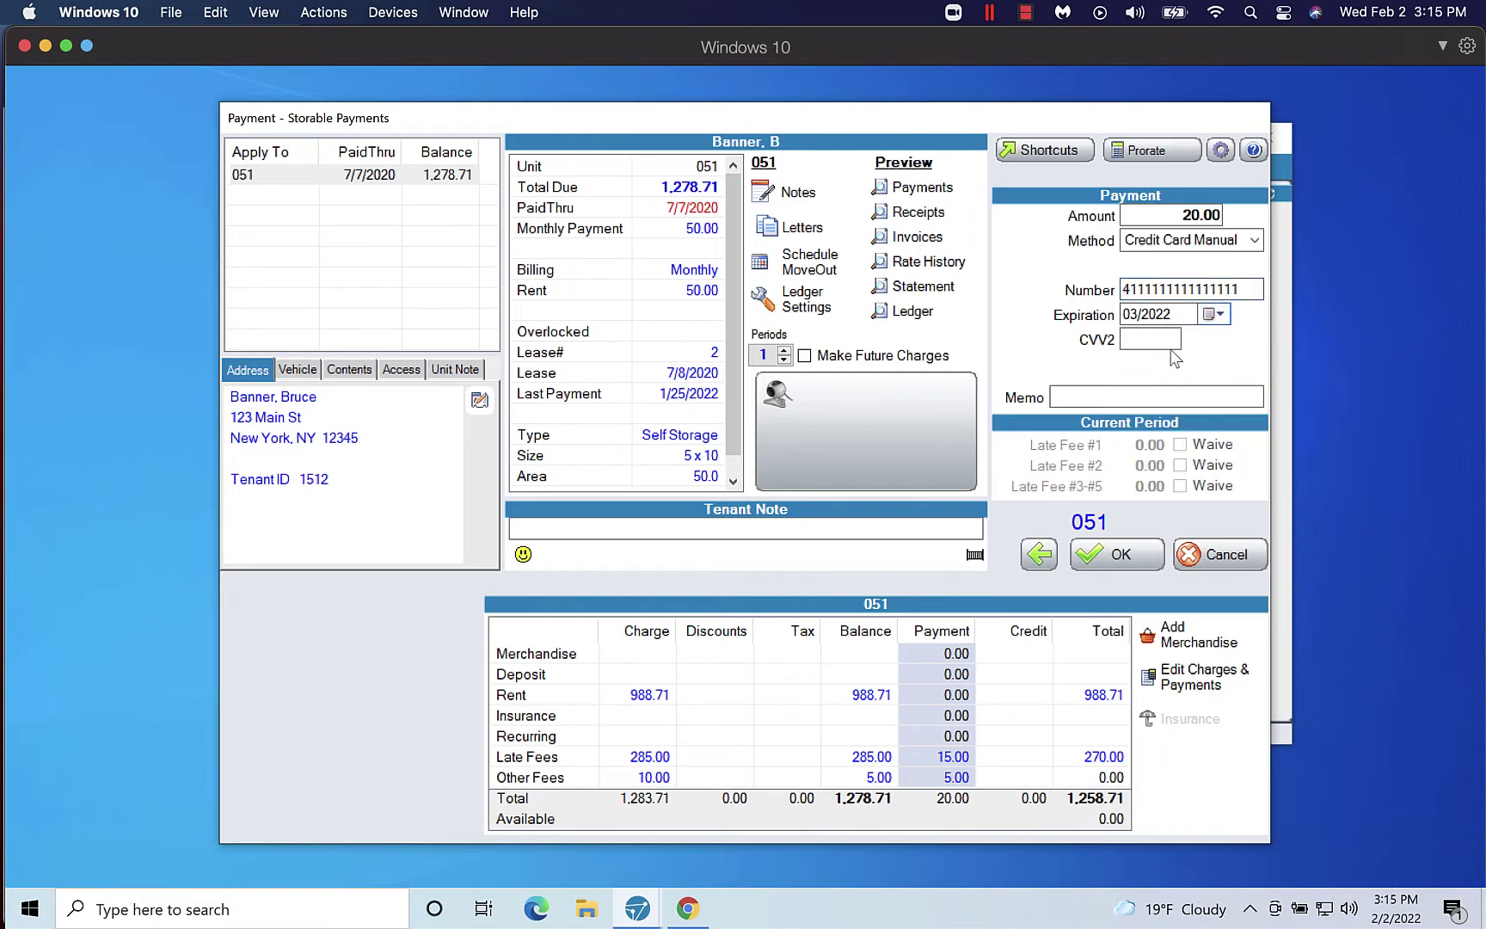
left_click(1157, 340)
type("123")
left_click(1130, 553)
Step: Accept the automatic billing and transaction completion prompts, then check the CVV value
left_click(759, 531)
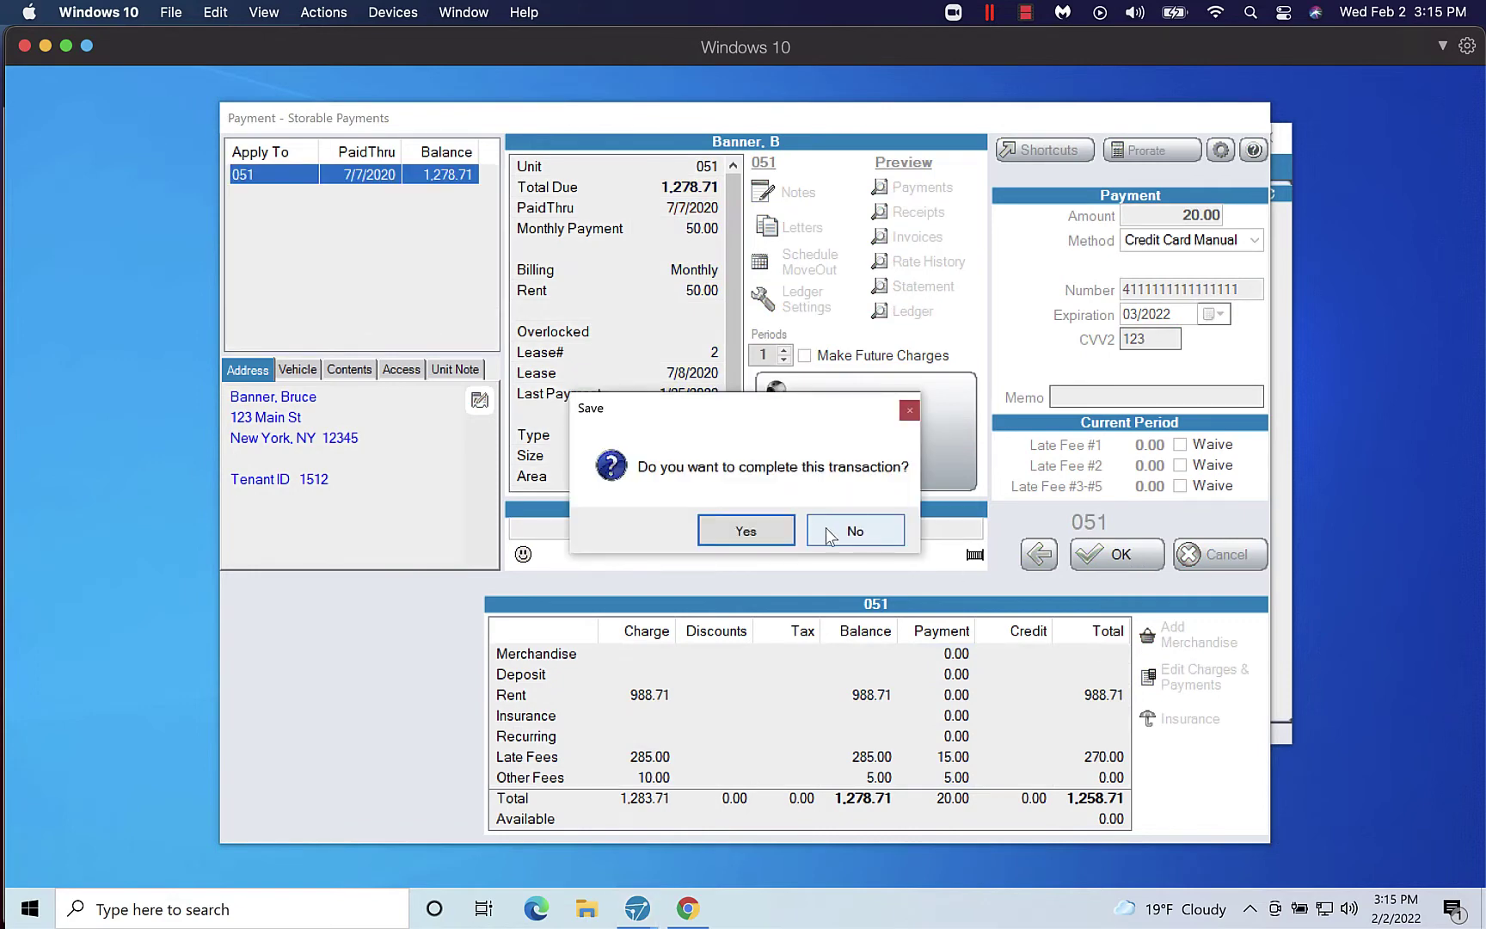
left_click(786, 533)
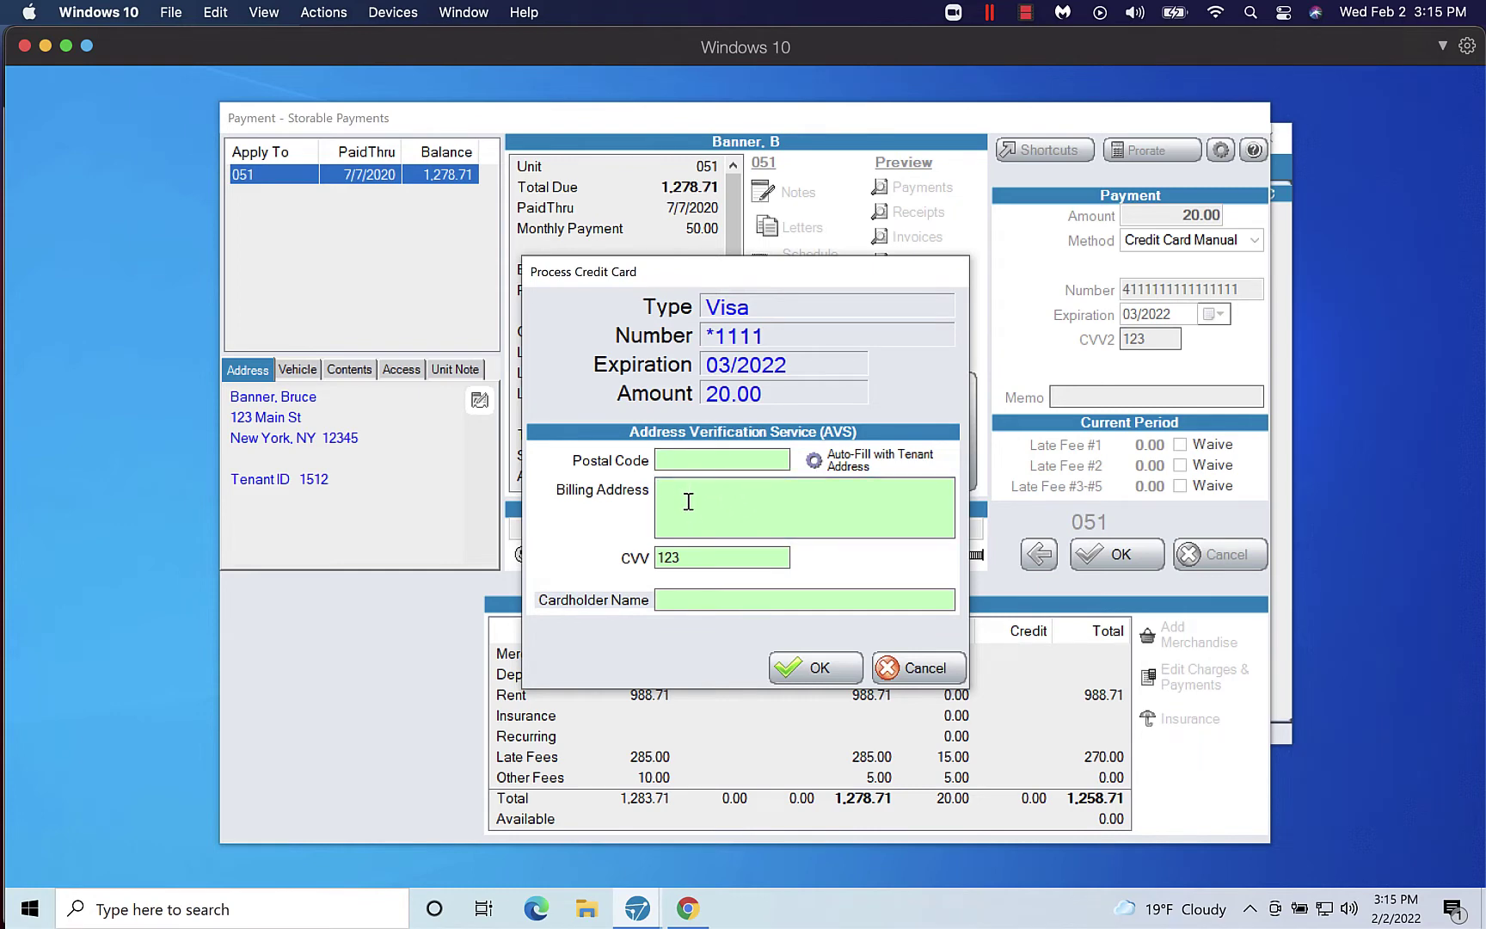
left_click(710, 556)
left_click_drag(712, 557, 652, 560)
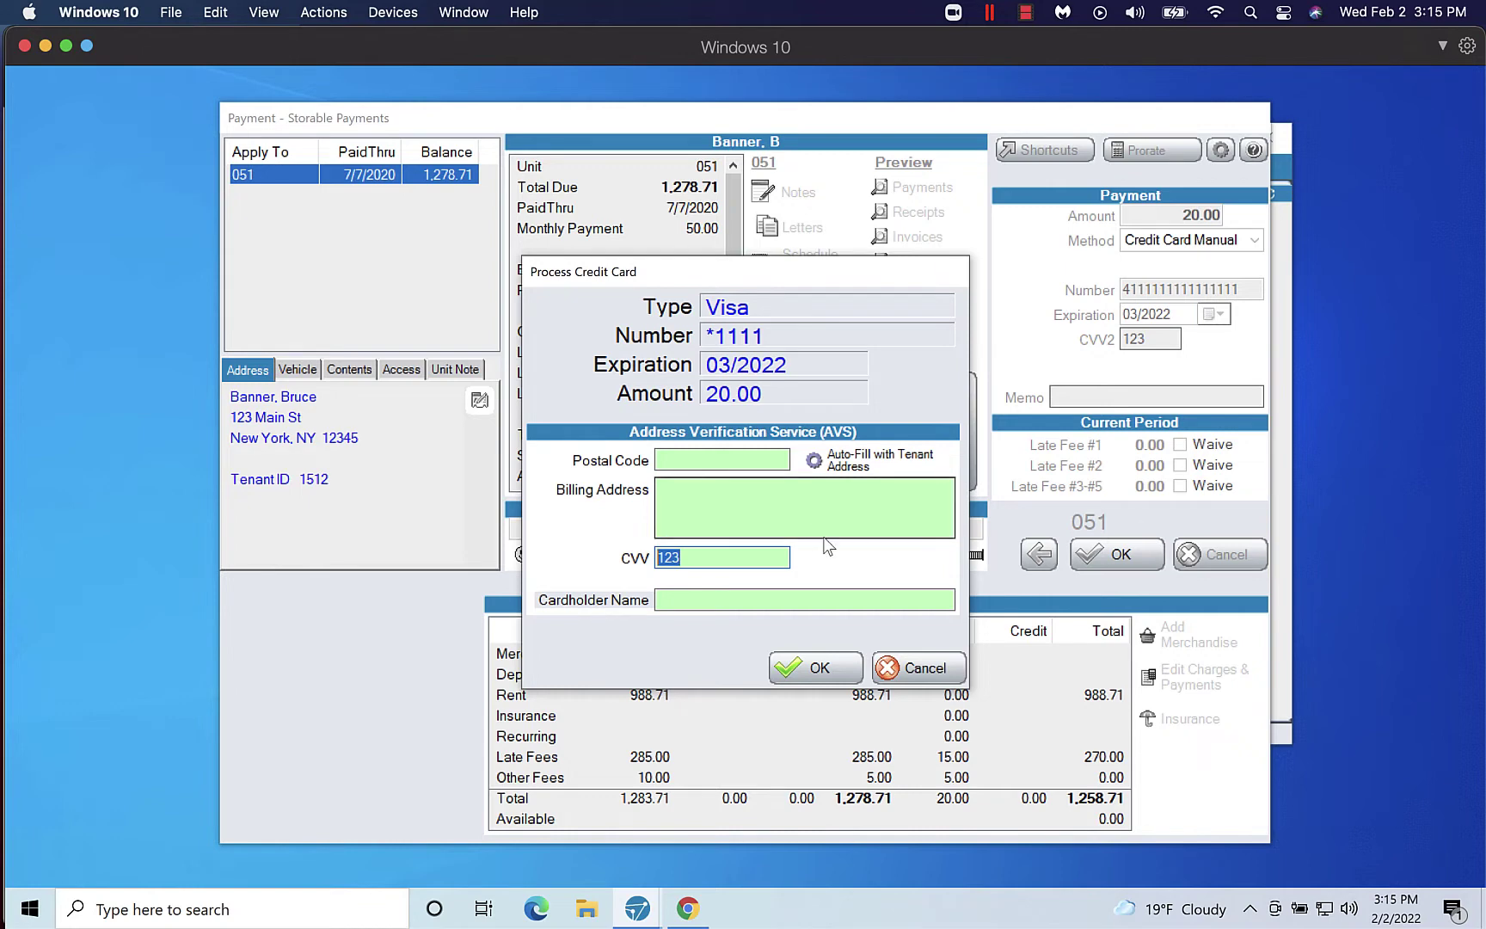
left_click(738, 561)
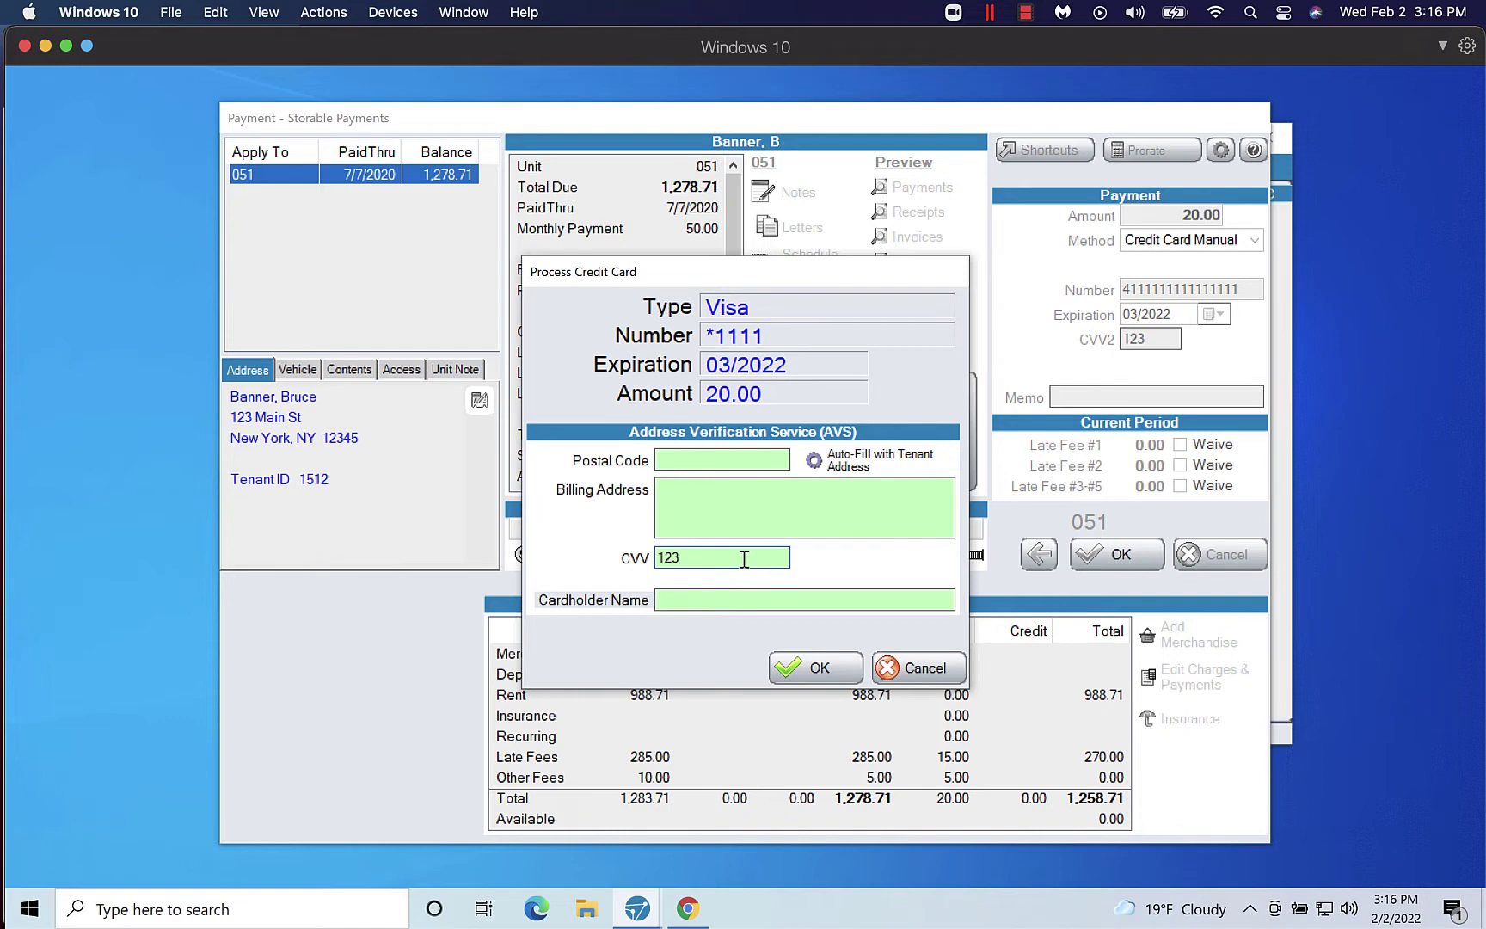
left_click_drag(733, 560, 653, 557)
Step: Auto-fill the postal code and billing address from the tenant record and process the charge
left_click(866, 466)
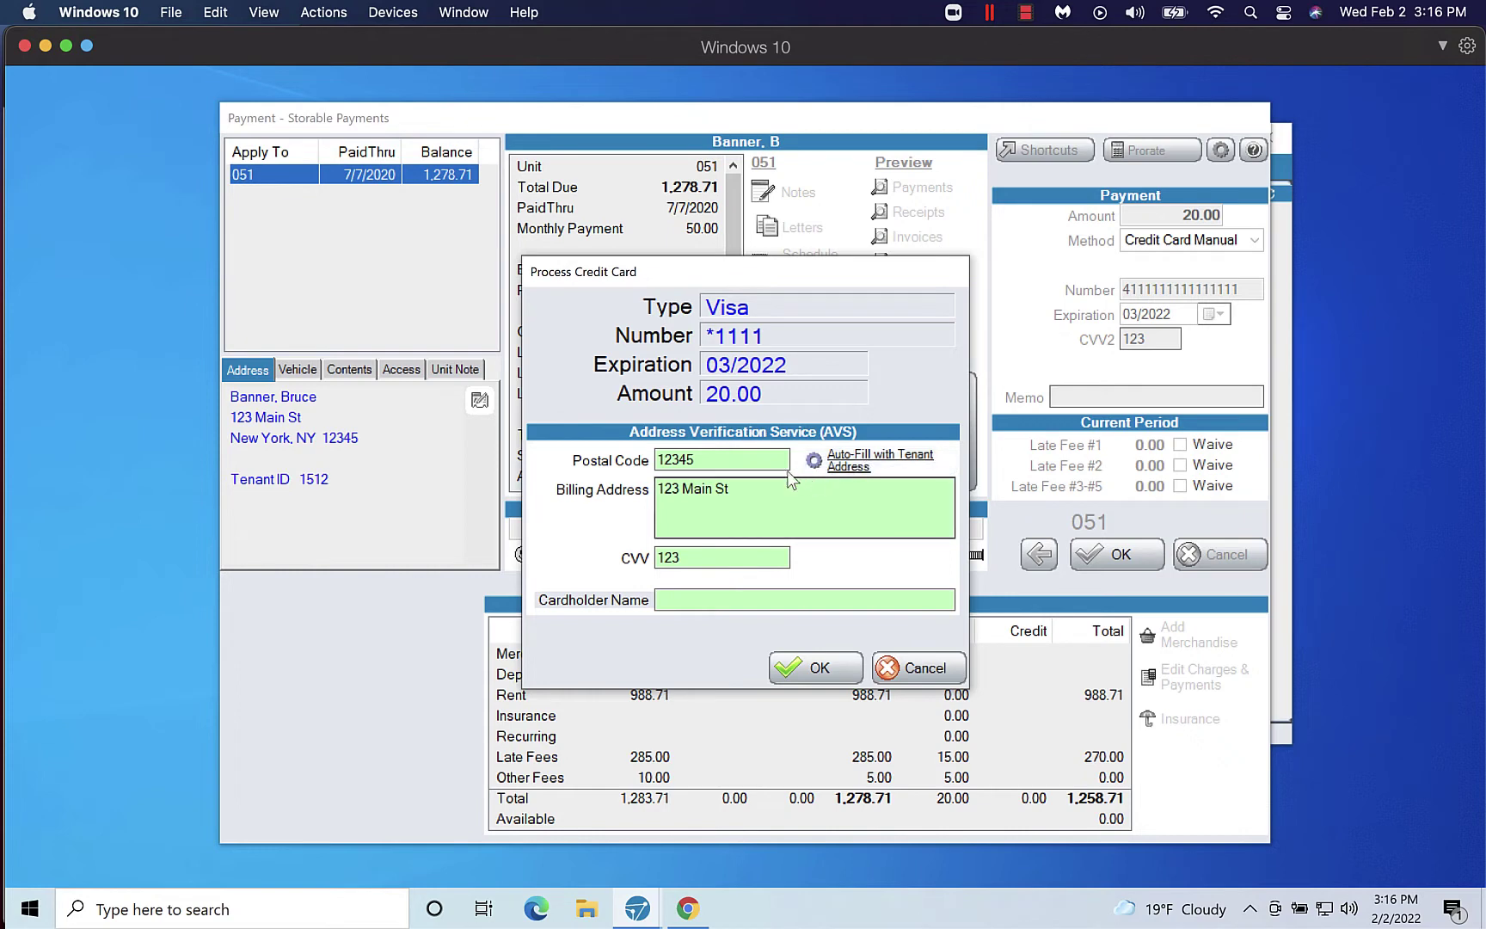
left_click(723, 459)
left_click(741, 483)
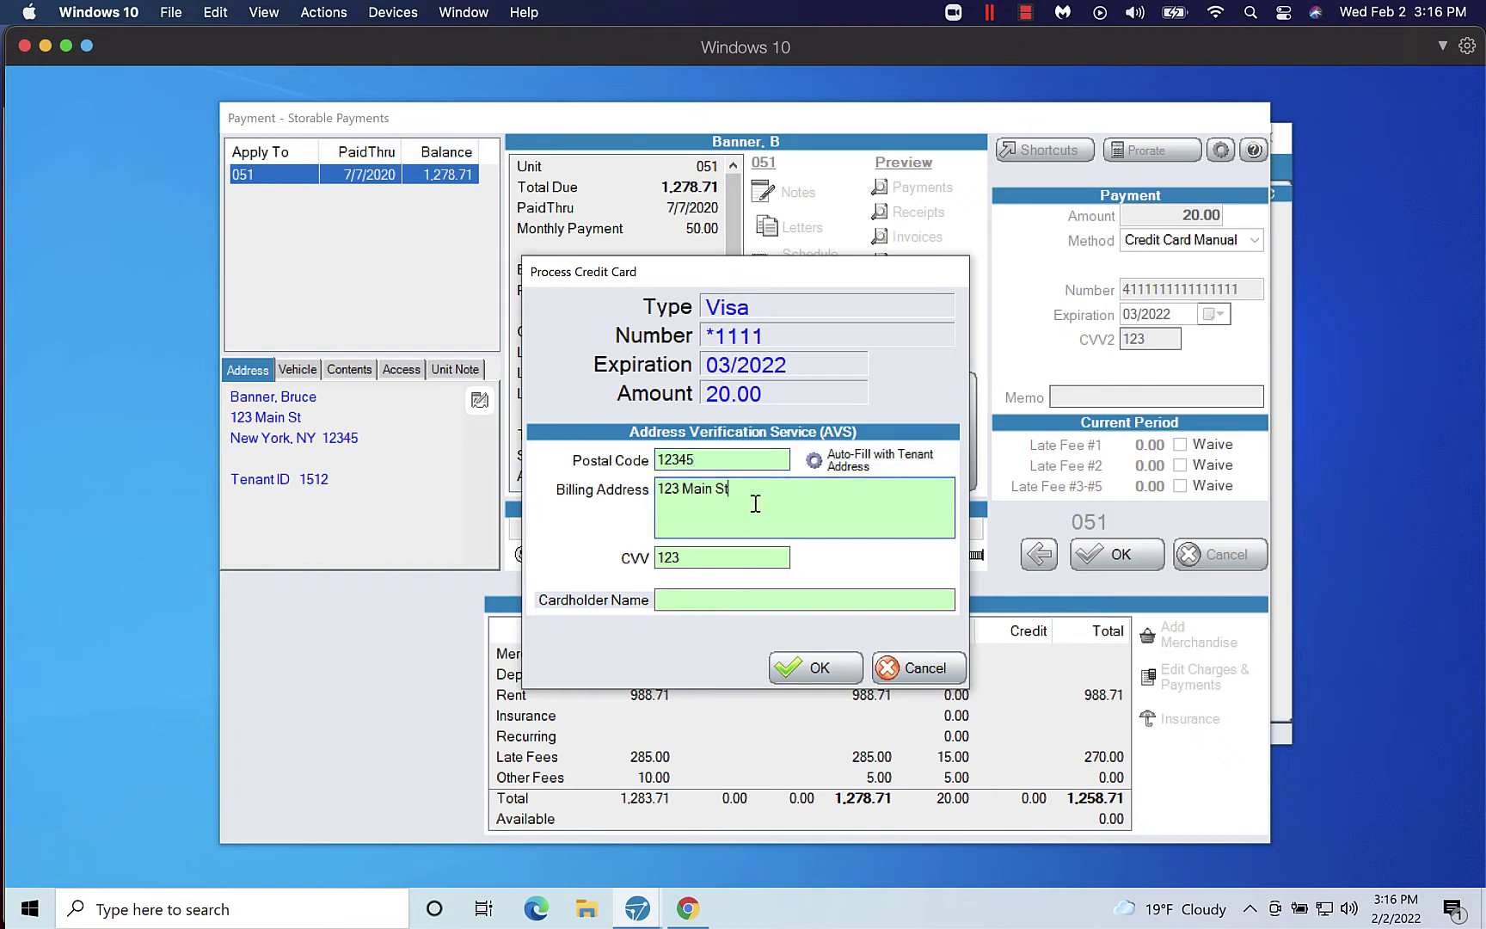
left_click(823, 668)
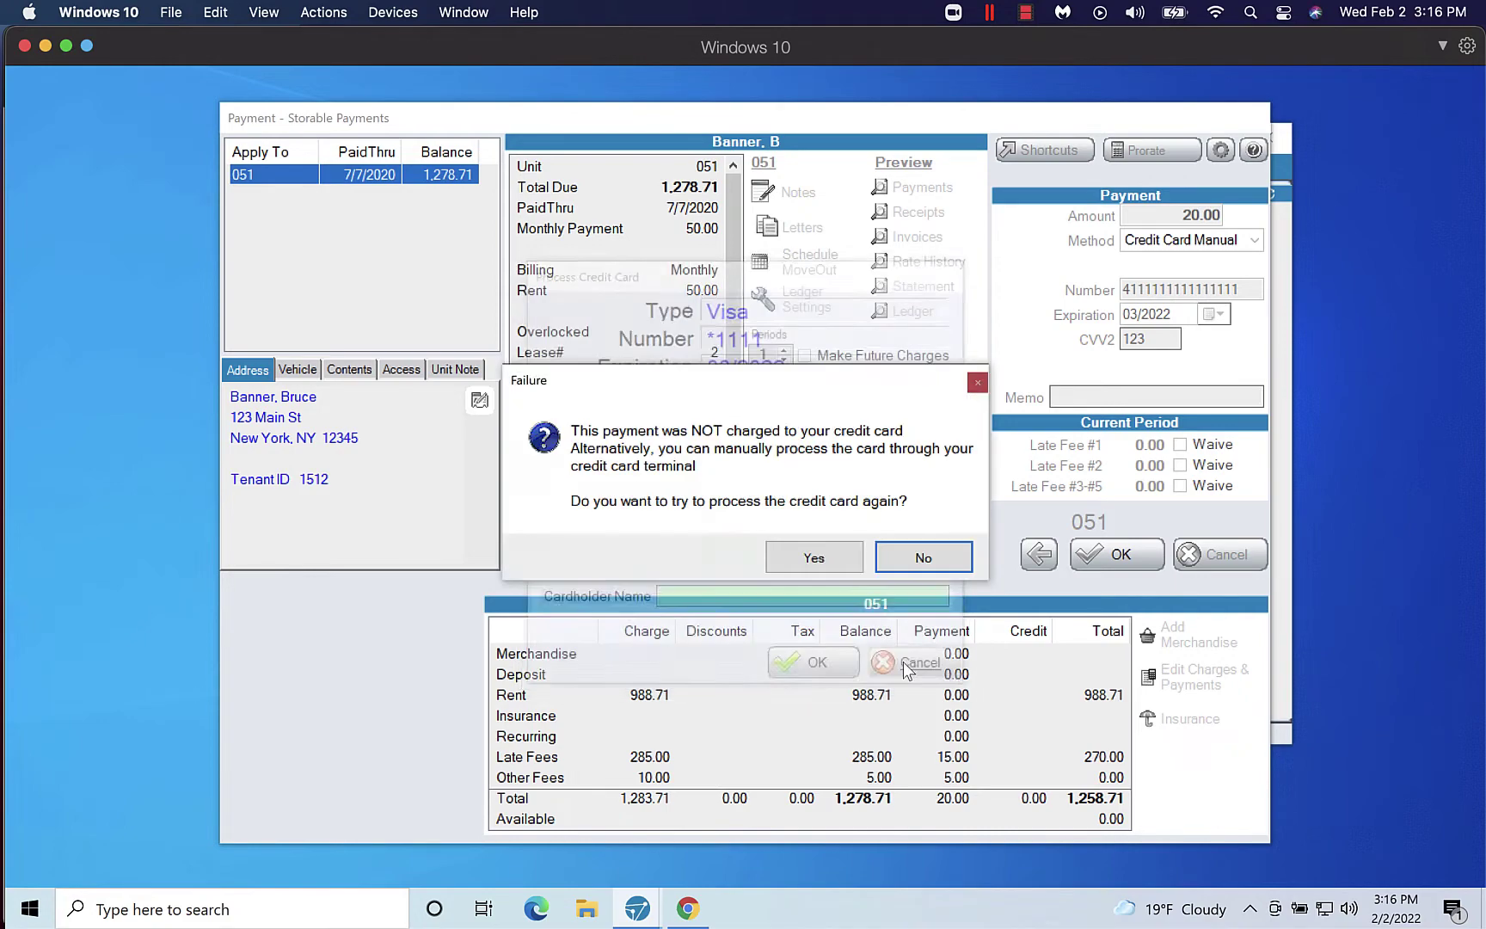
Step: Decline retrying the failed charge and reopen the unit 051 tenant's payment window
left_click(898, 555)
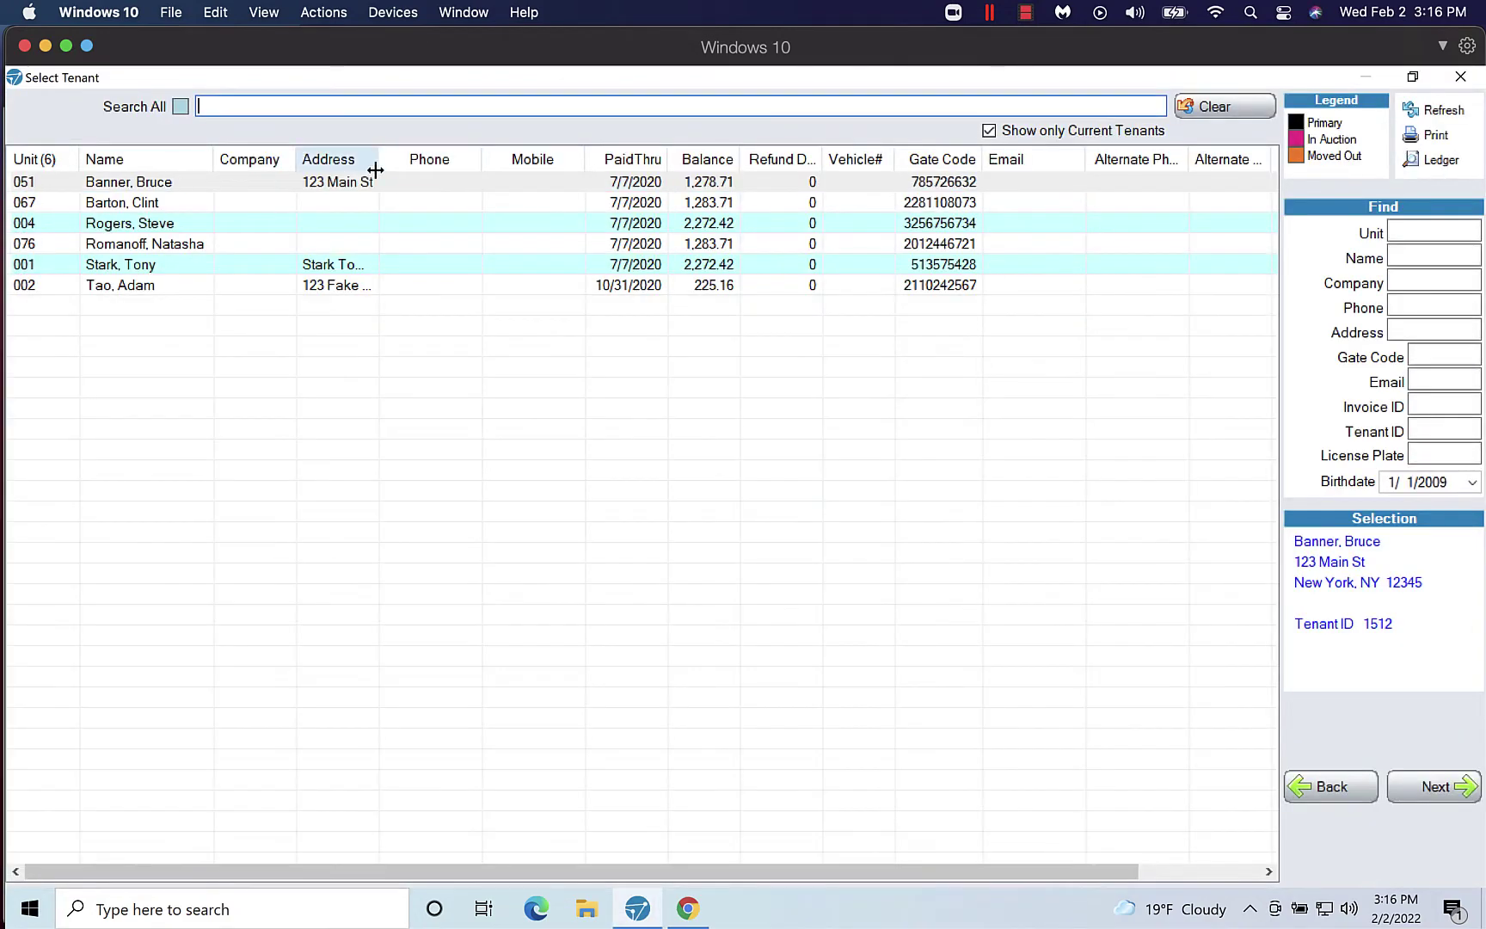
left_click(244, 182)
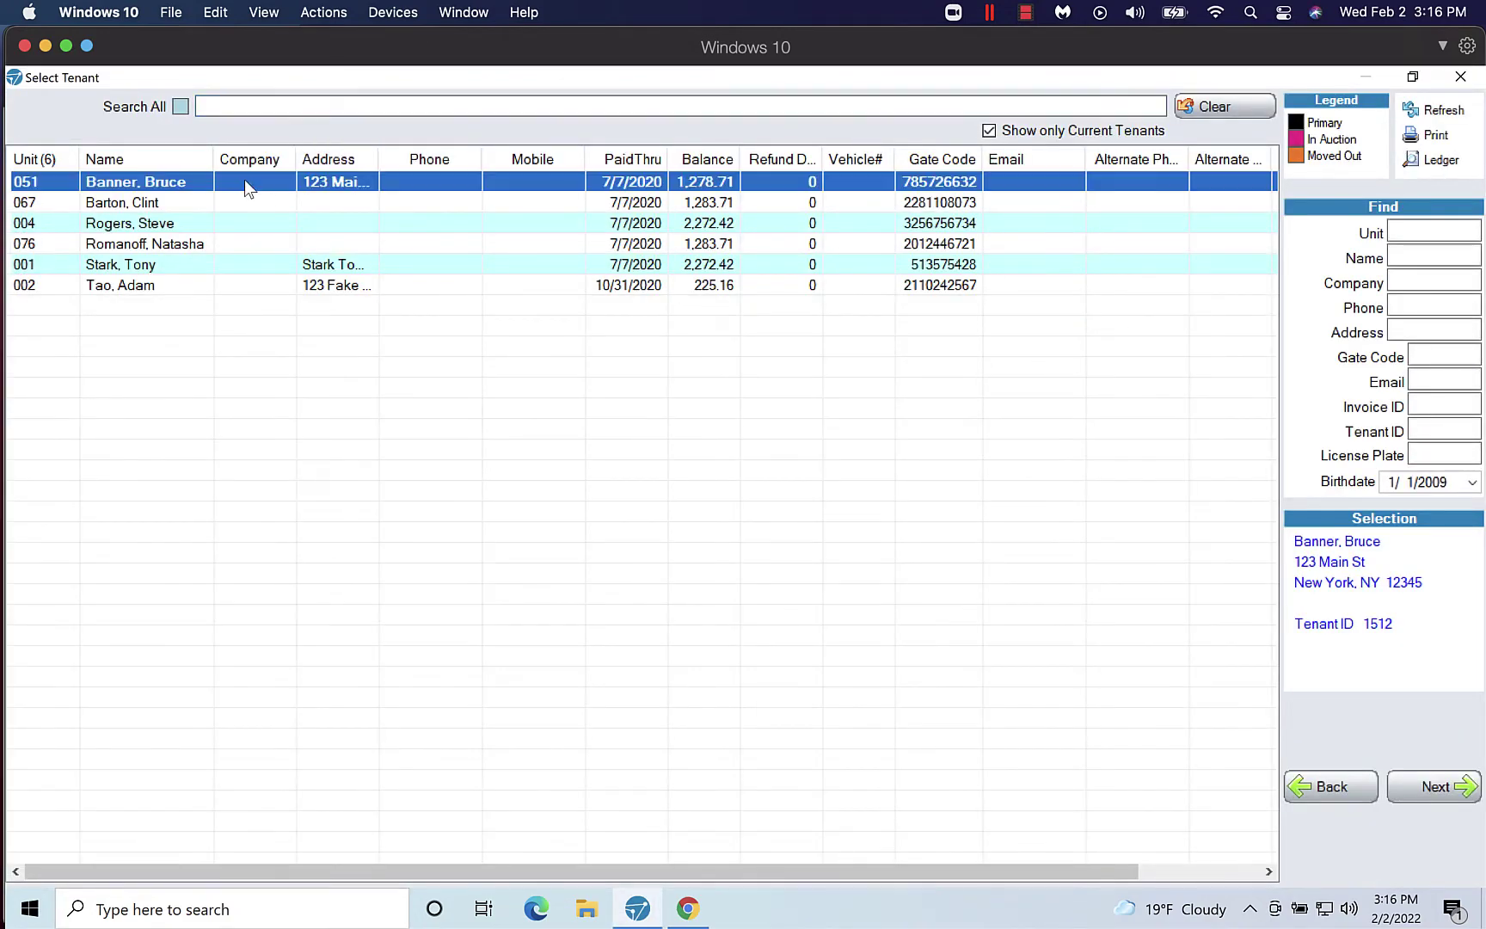
left_click(1436, 789)
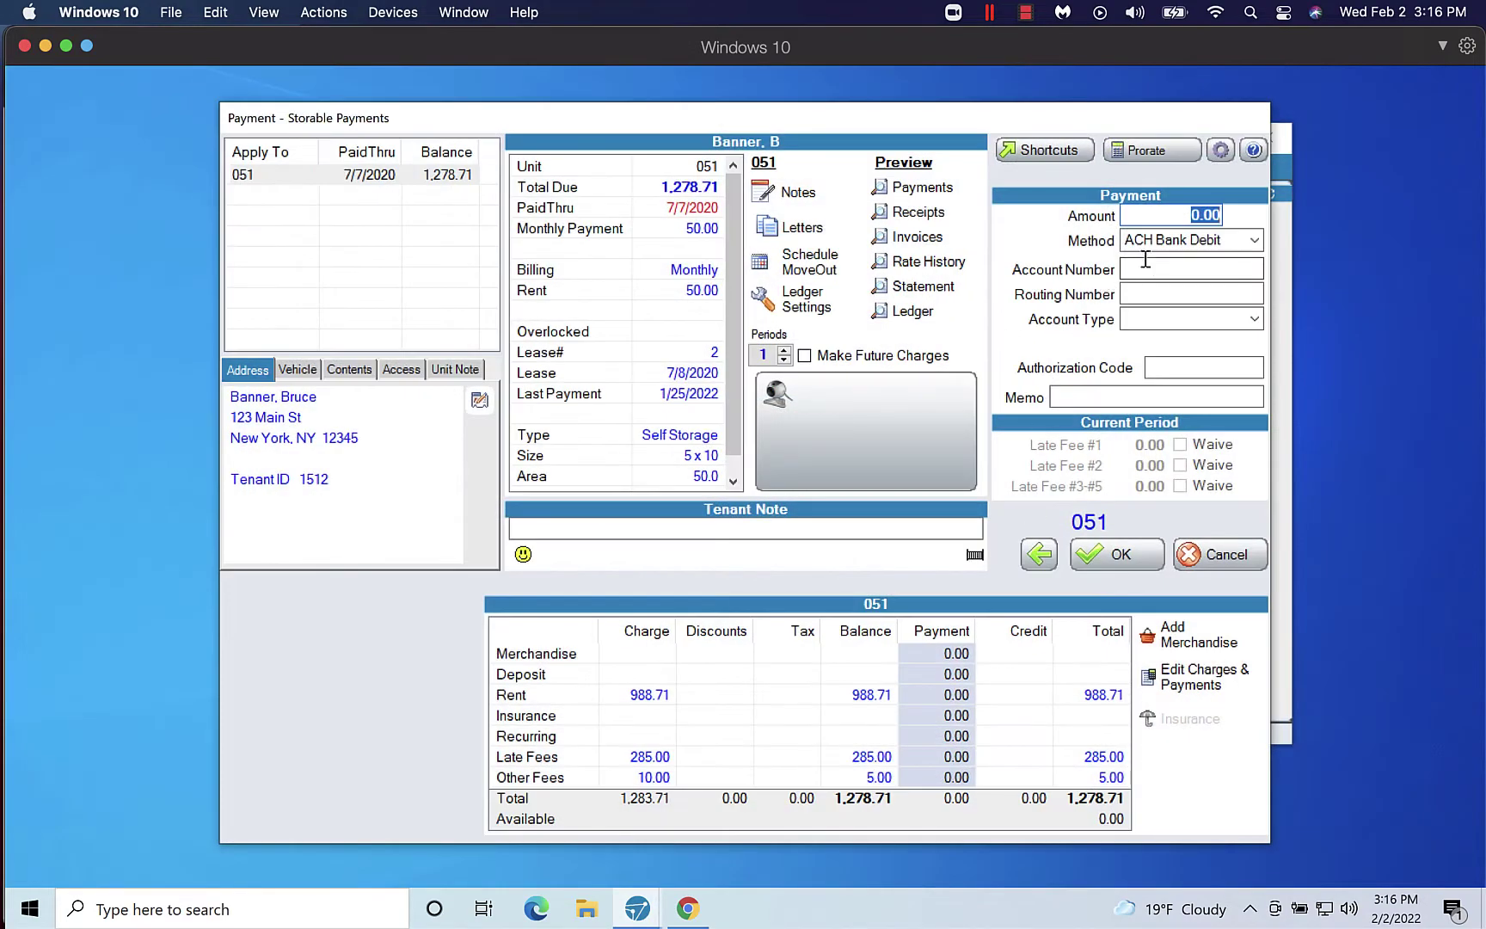
Step: Enter a 20.00 amount and fill in the bank routing and account numbers
type("2")
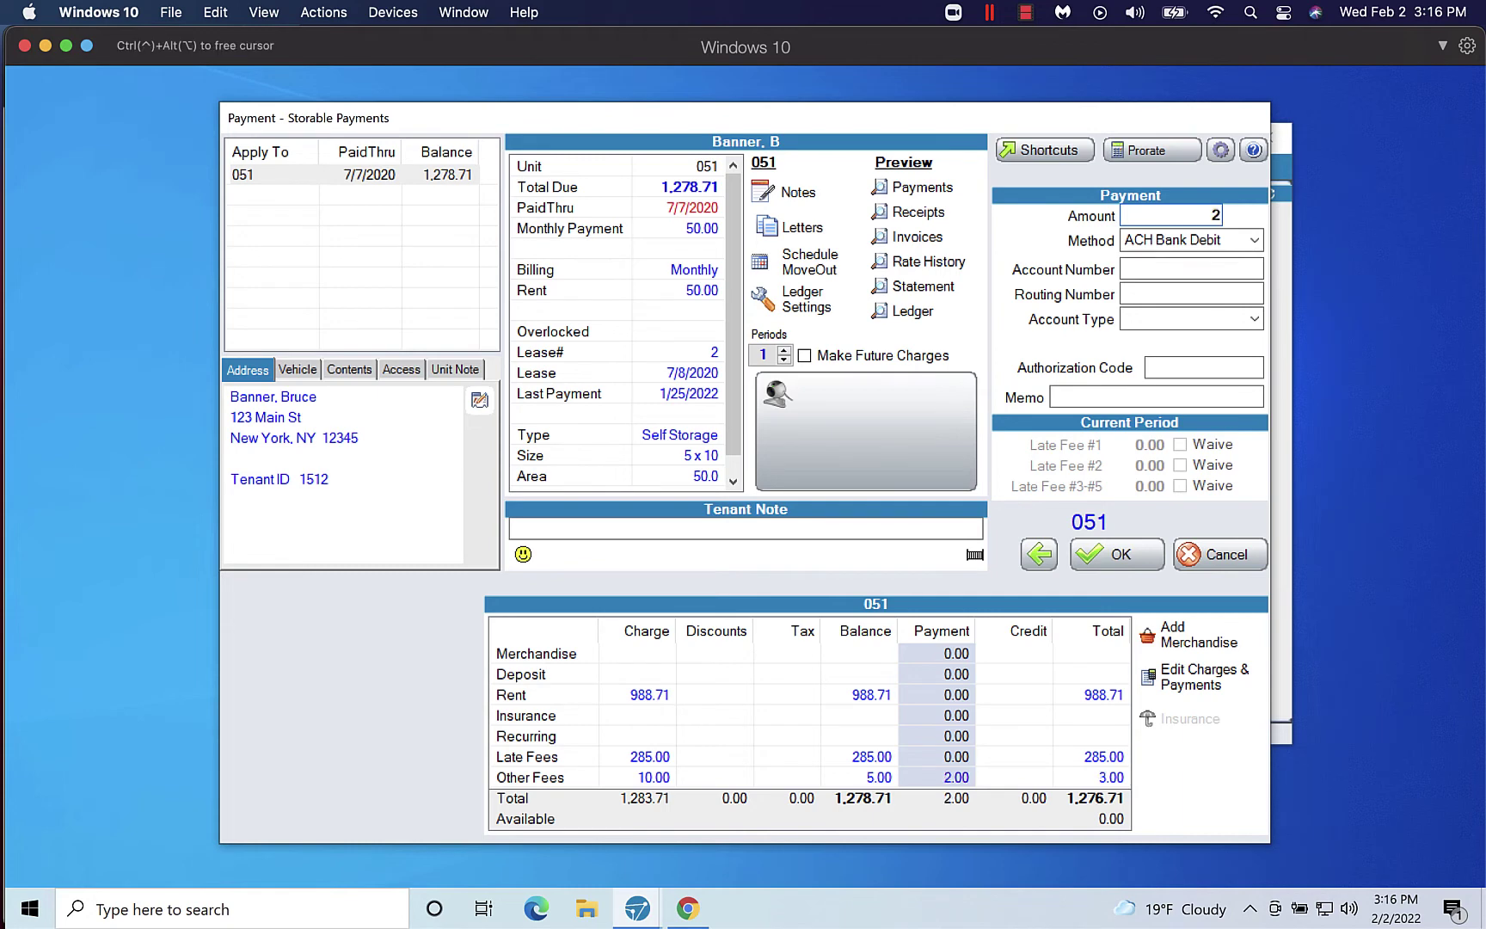
type("0.00")
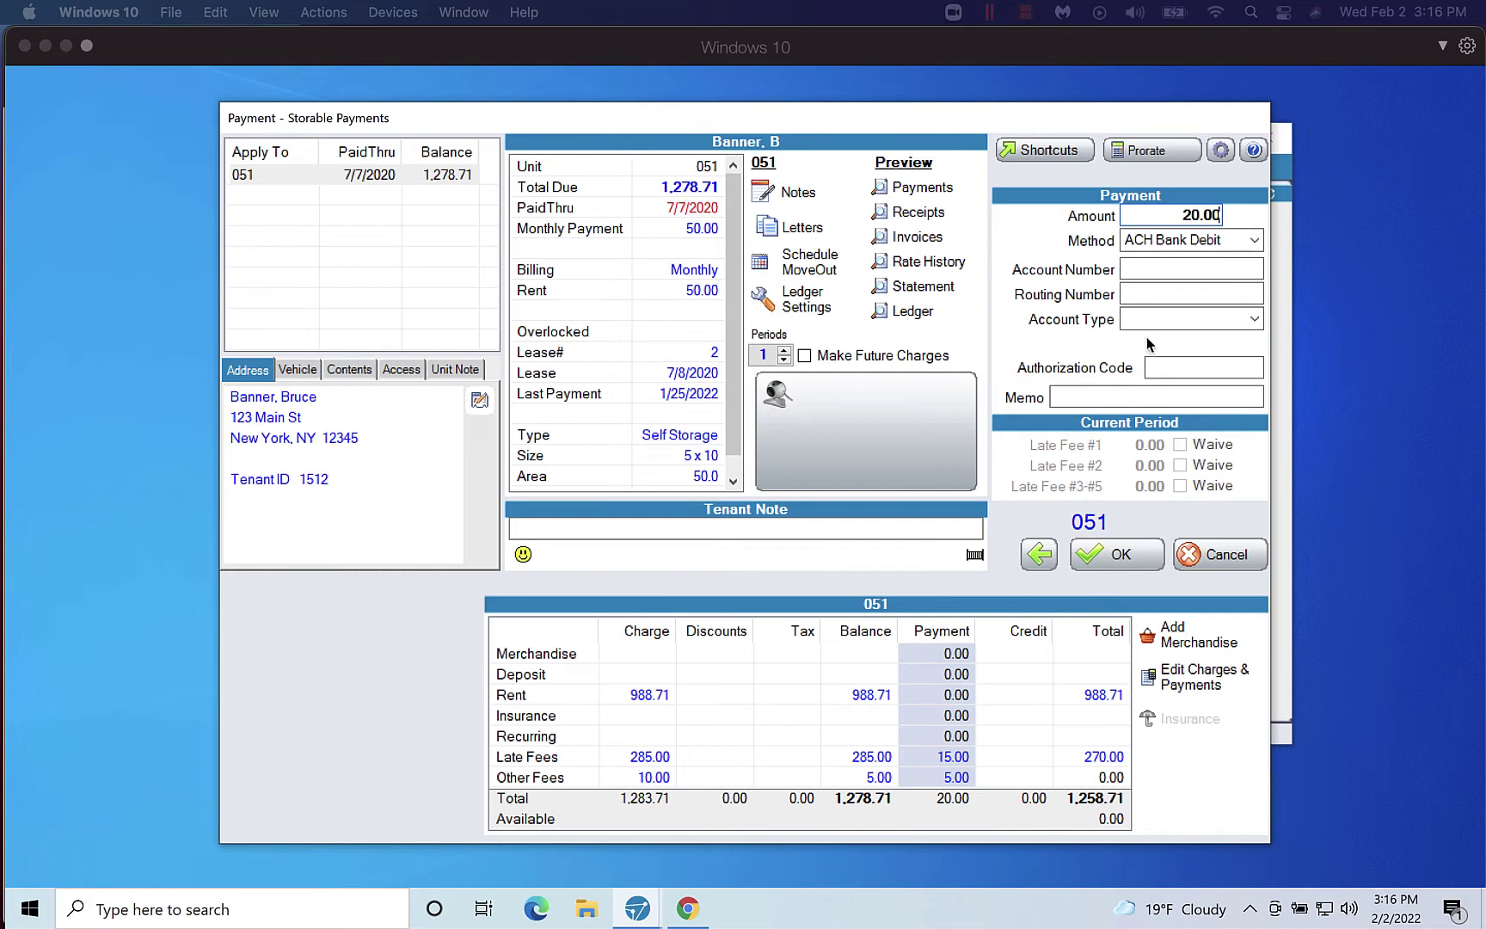
left_click(1161, 277)
left_click(1160, 290)
type("021000021")
left_click(1155, 270)
type("123")
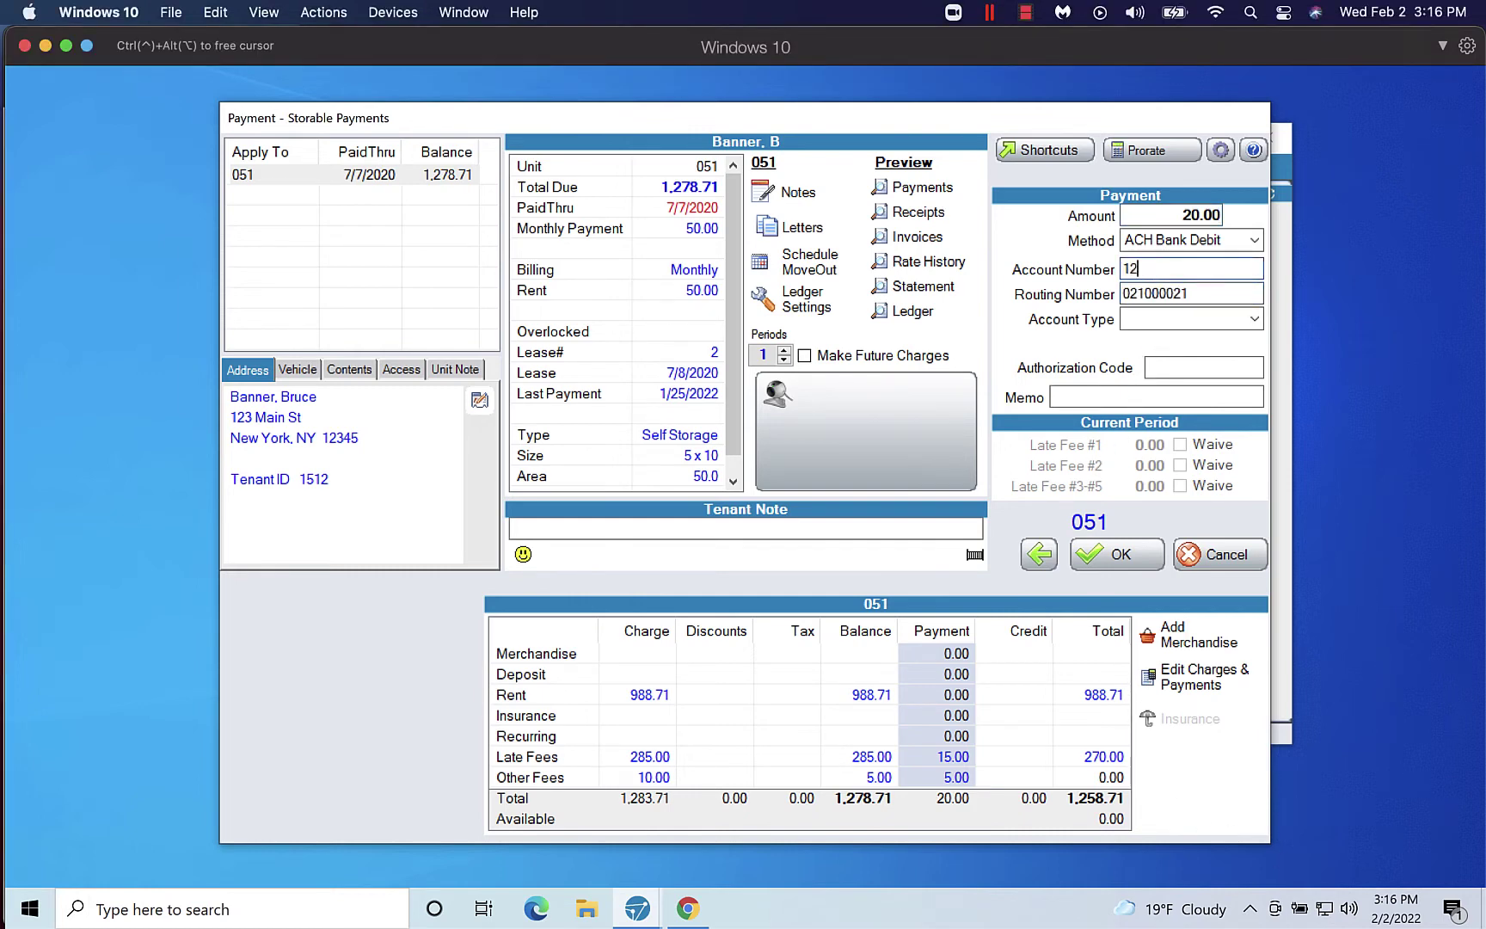
Step: Keep ACH Bank Debit with Consumer Checking, submit, and decline completing the transaction
left_click(1193, 244)
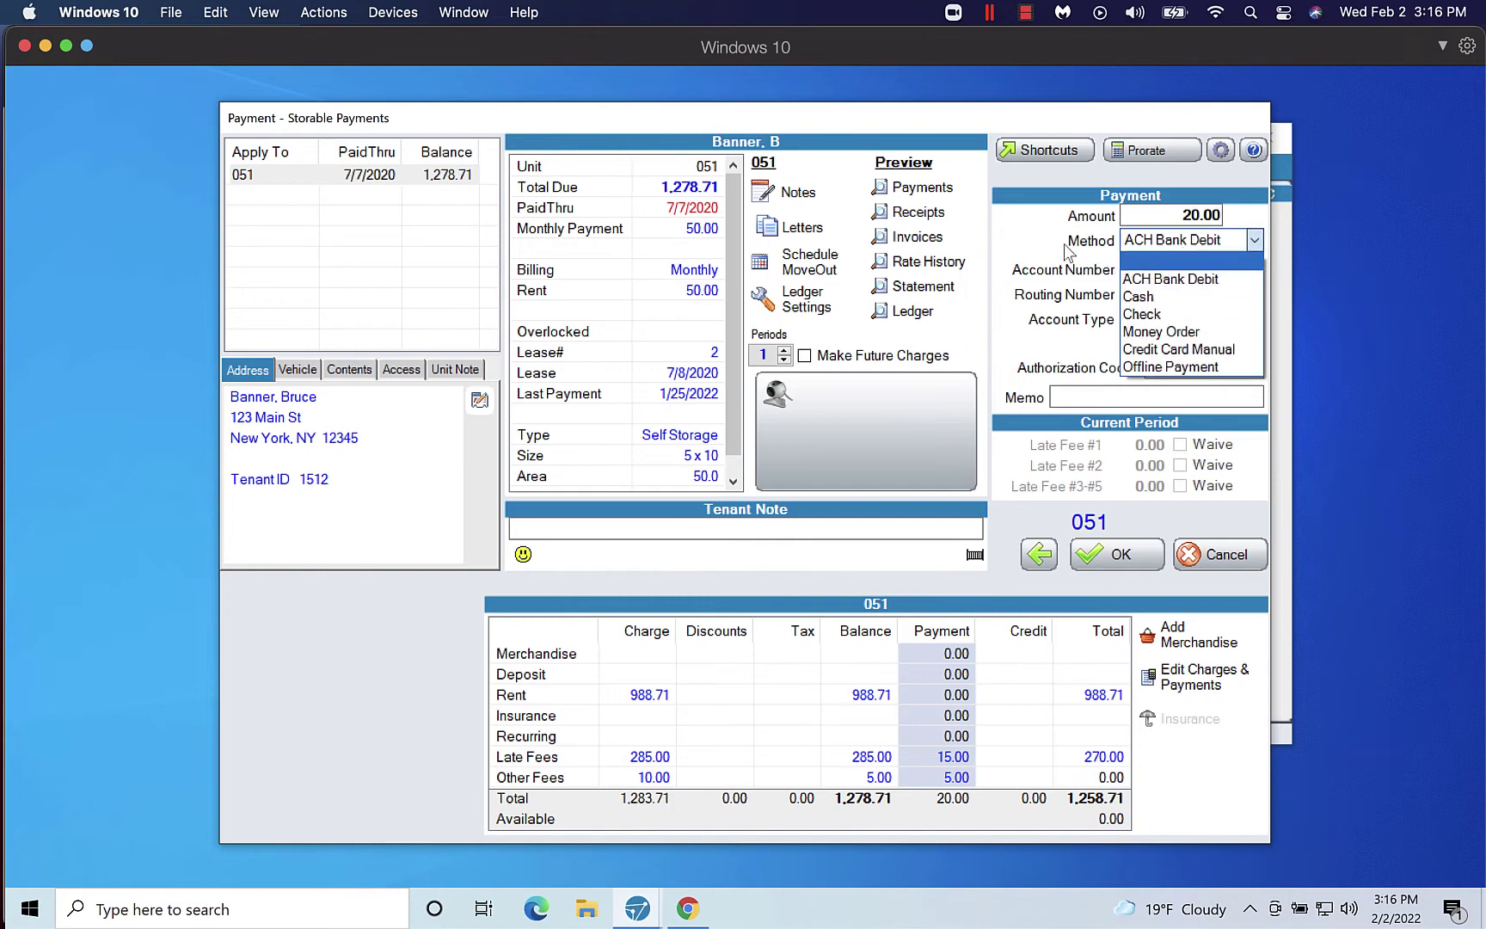
left_click(1111, 268)
left_click(1122, 269)
left_click(1200, 294)
left_click(1198, 312)
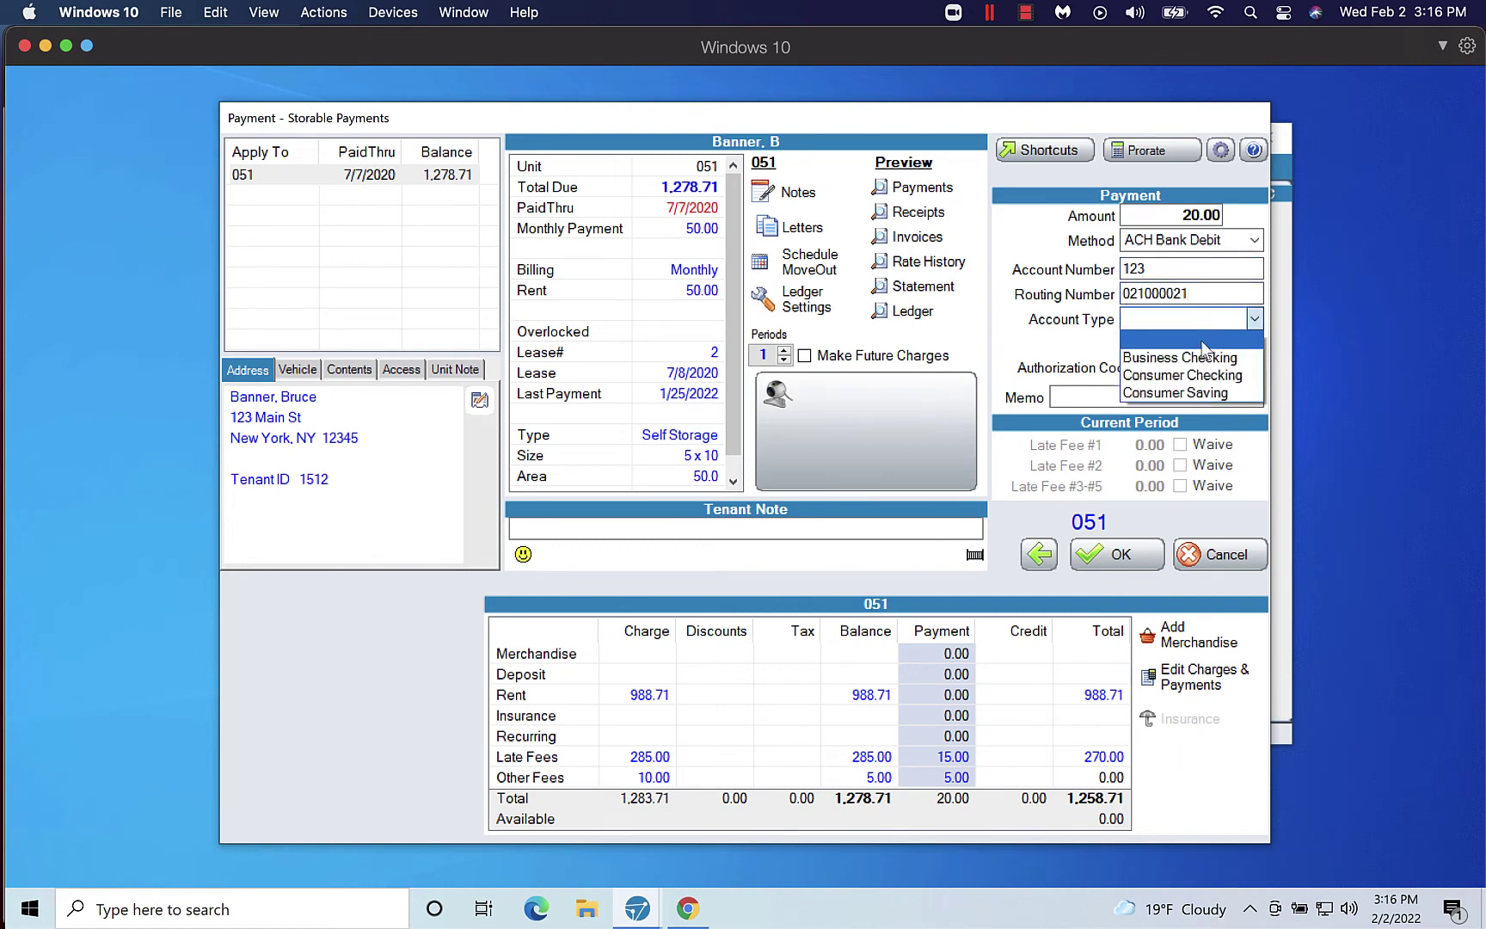
left_click(1216, 377)
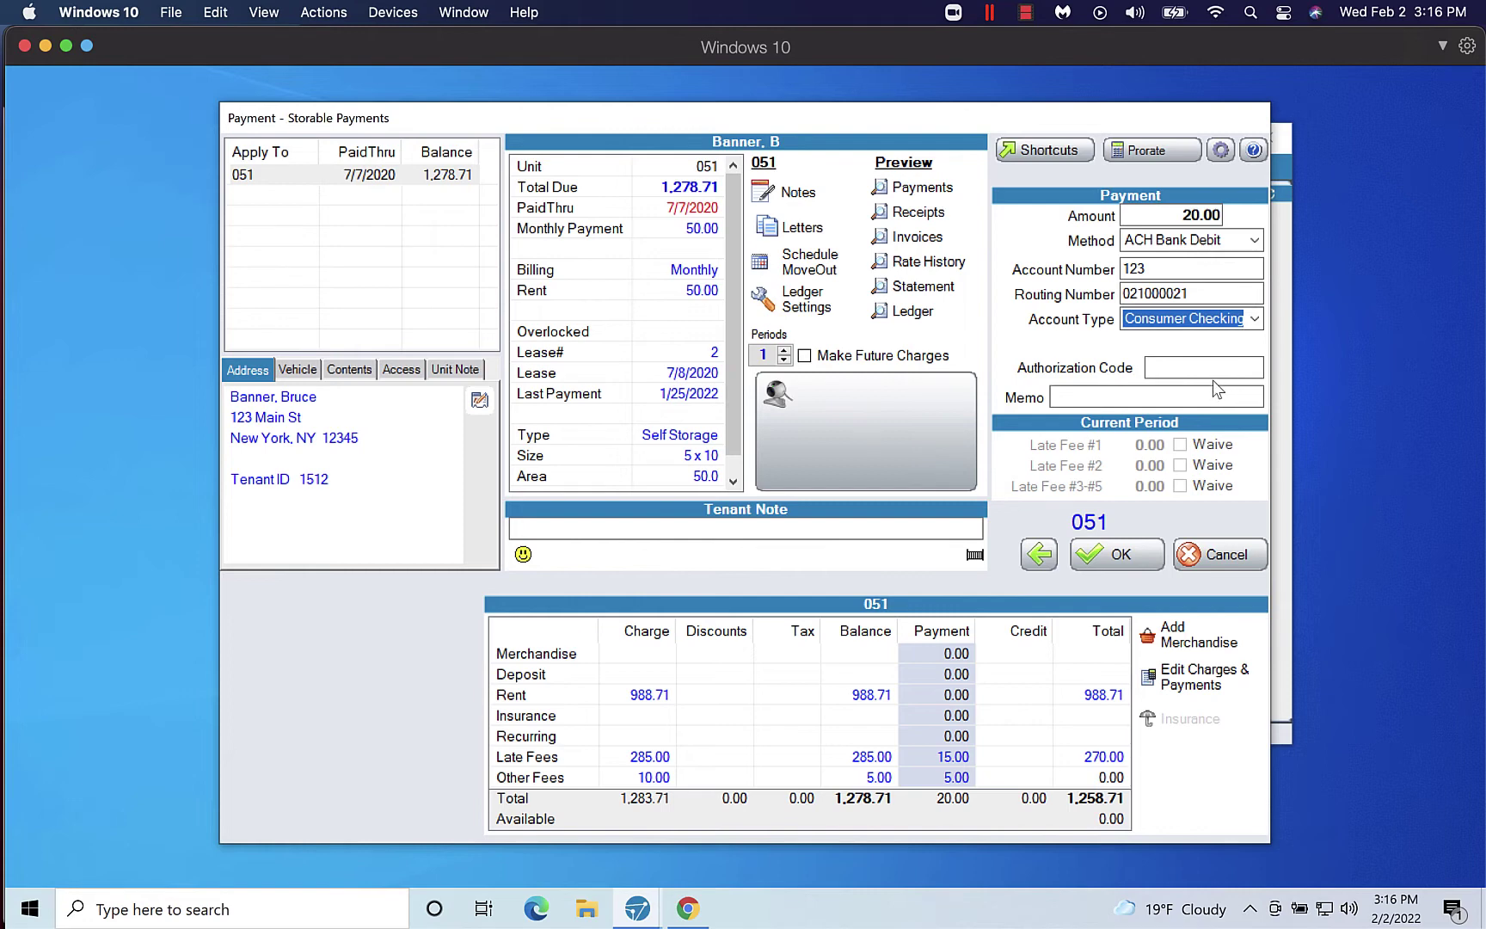
left_click(1152, 563)
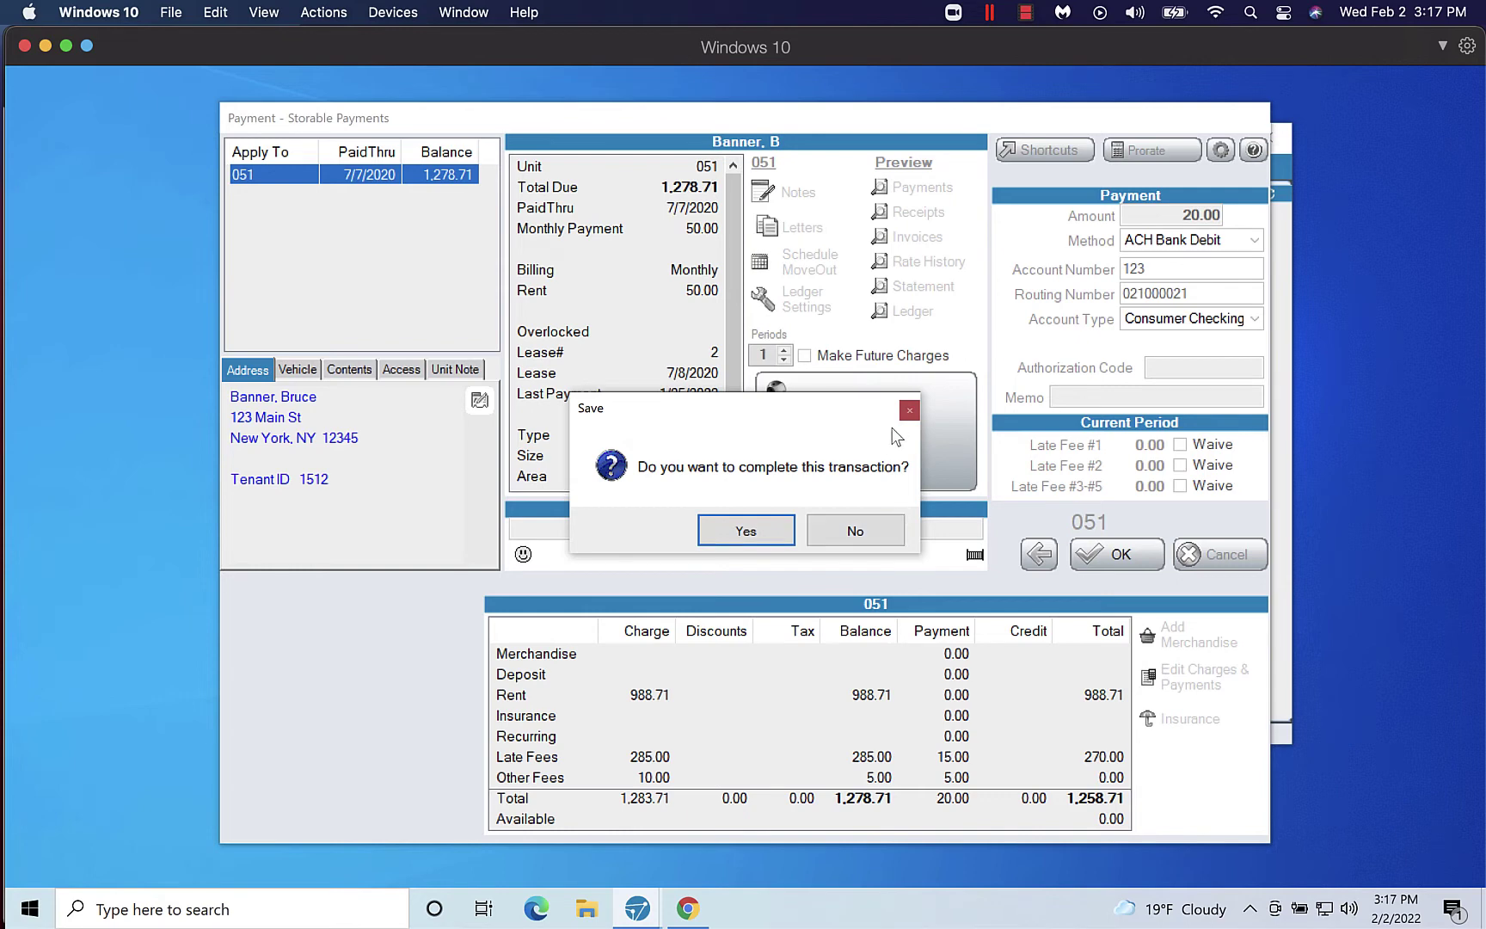
left_click(890, 532)
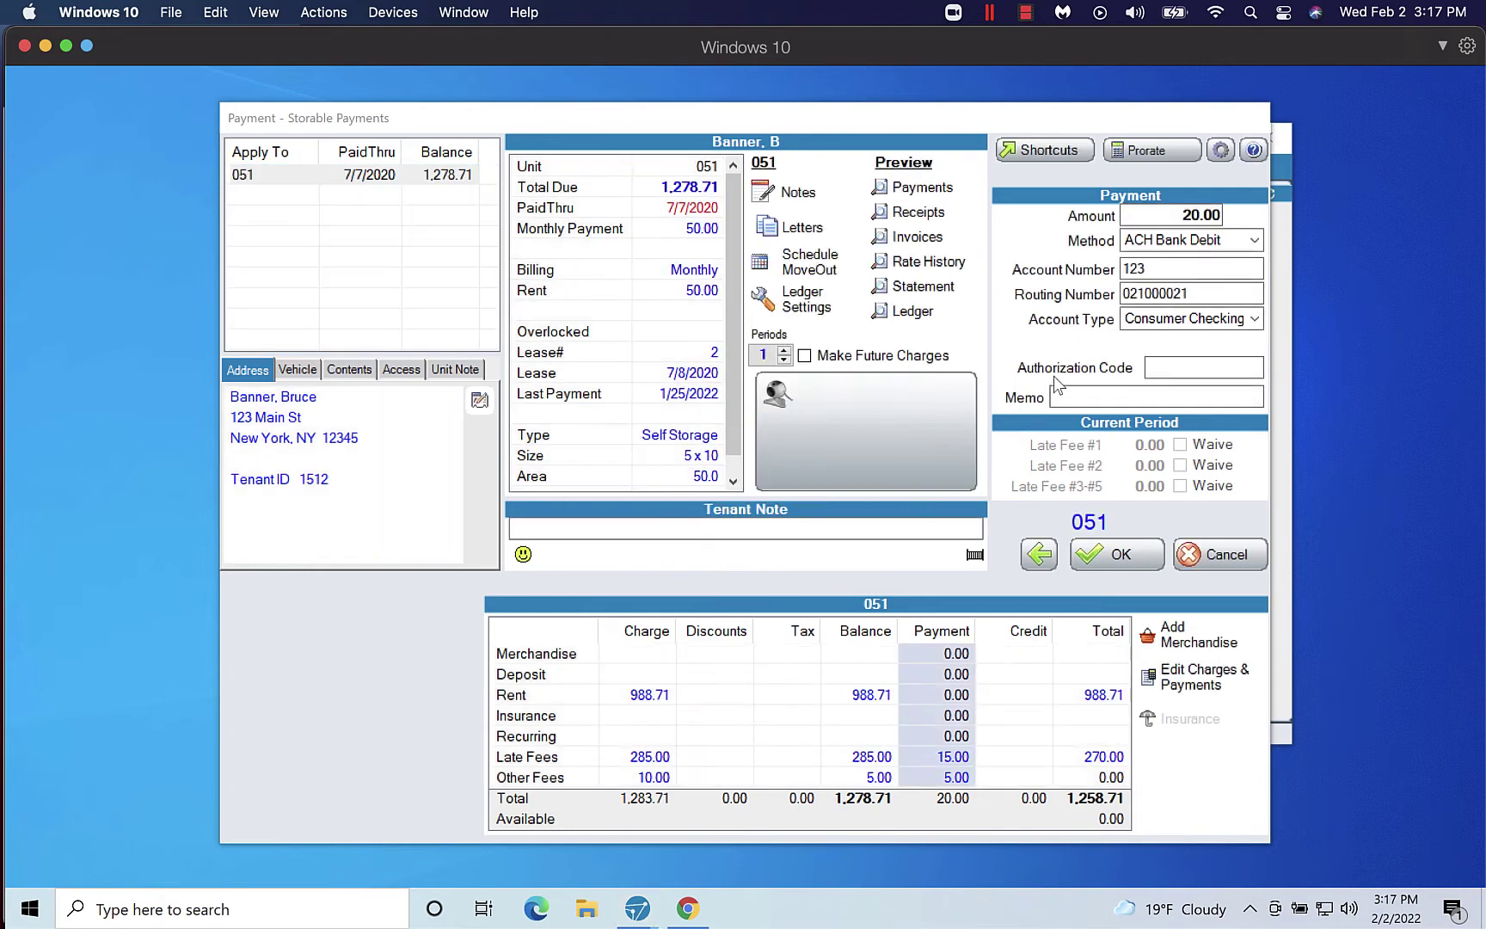
left_click(1251, 243)
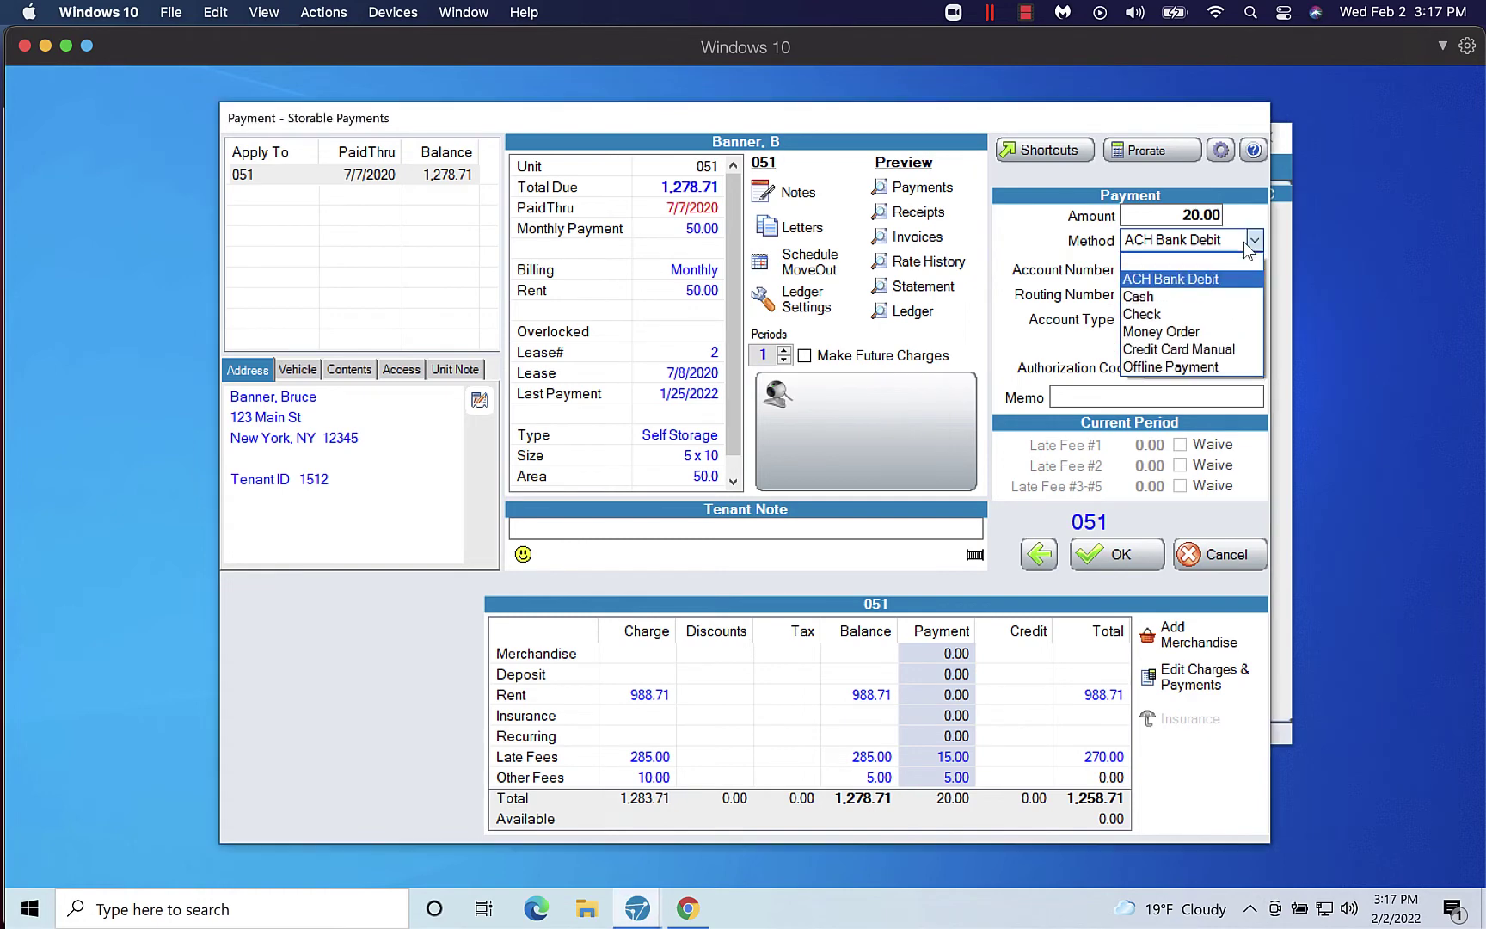
Step: Set the payment method to Offline Payment with Visa as the card type
left_click(1226, 367)
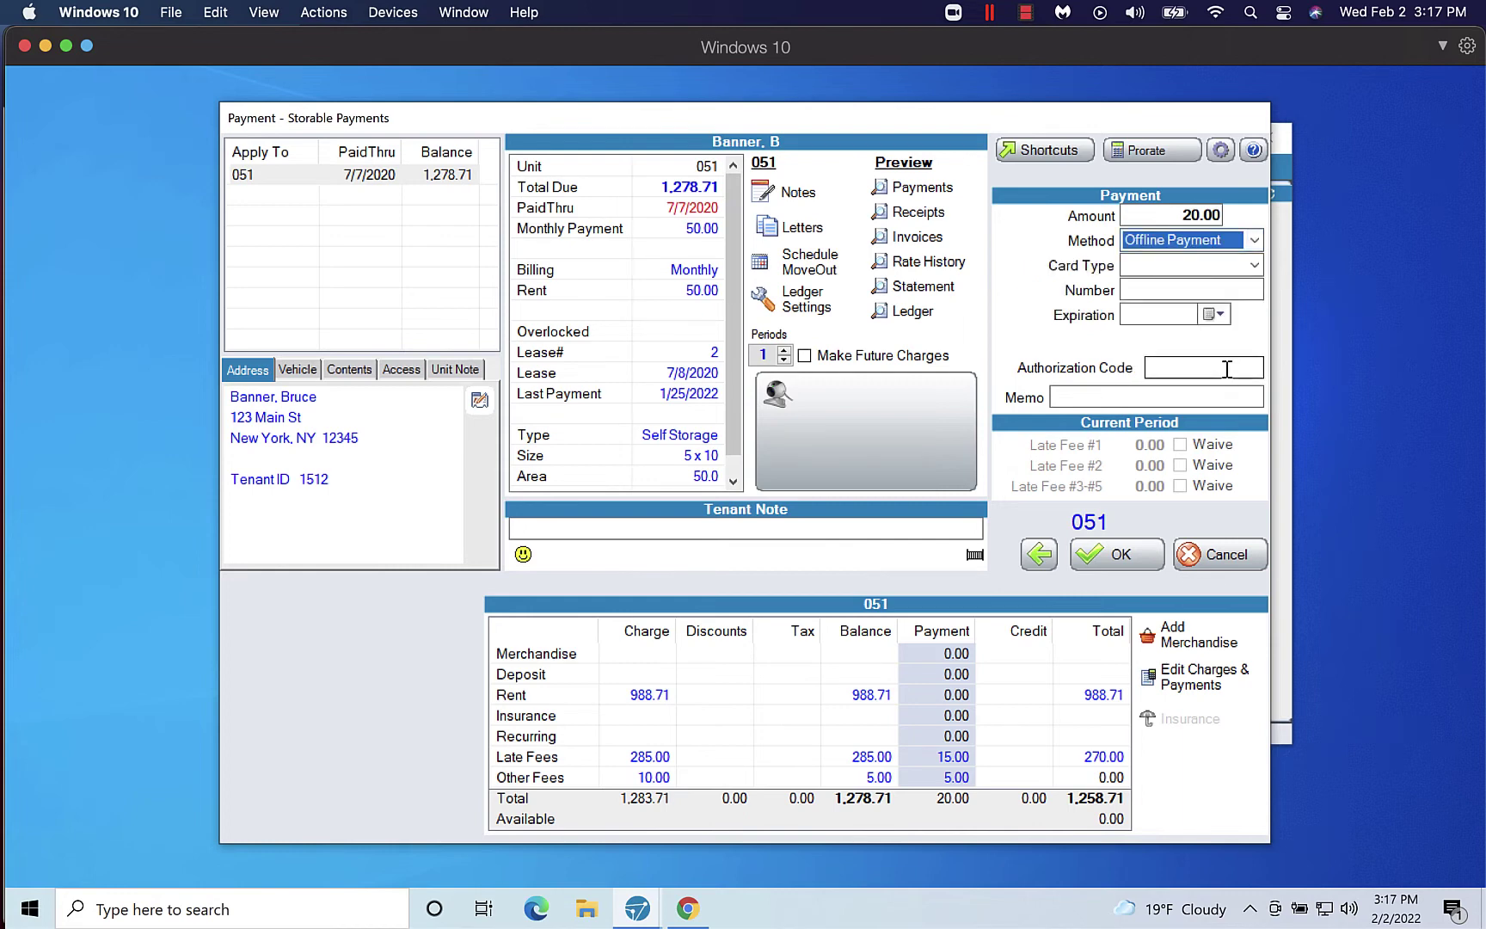
left_click(1154, 268)
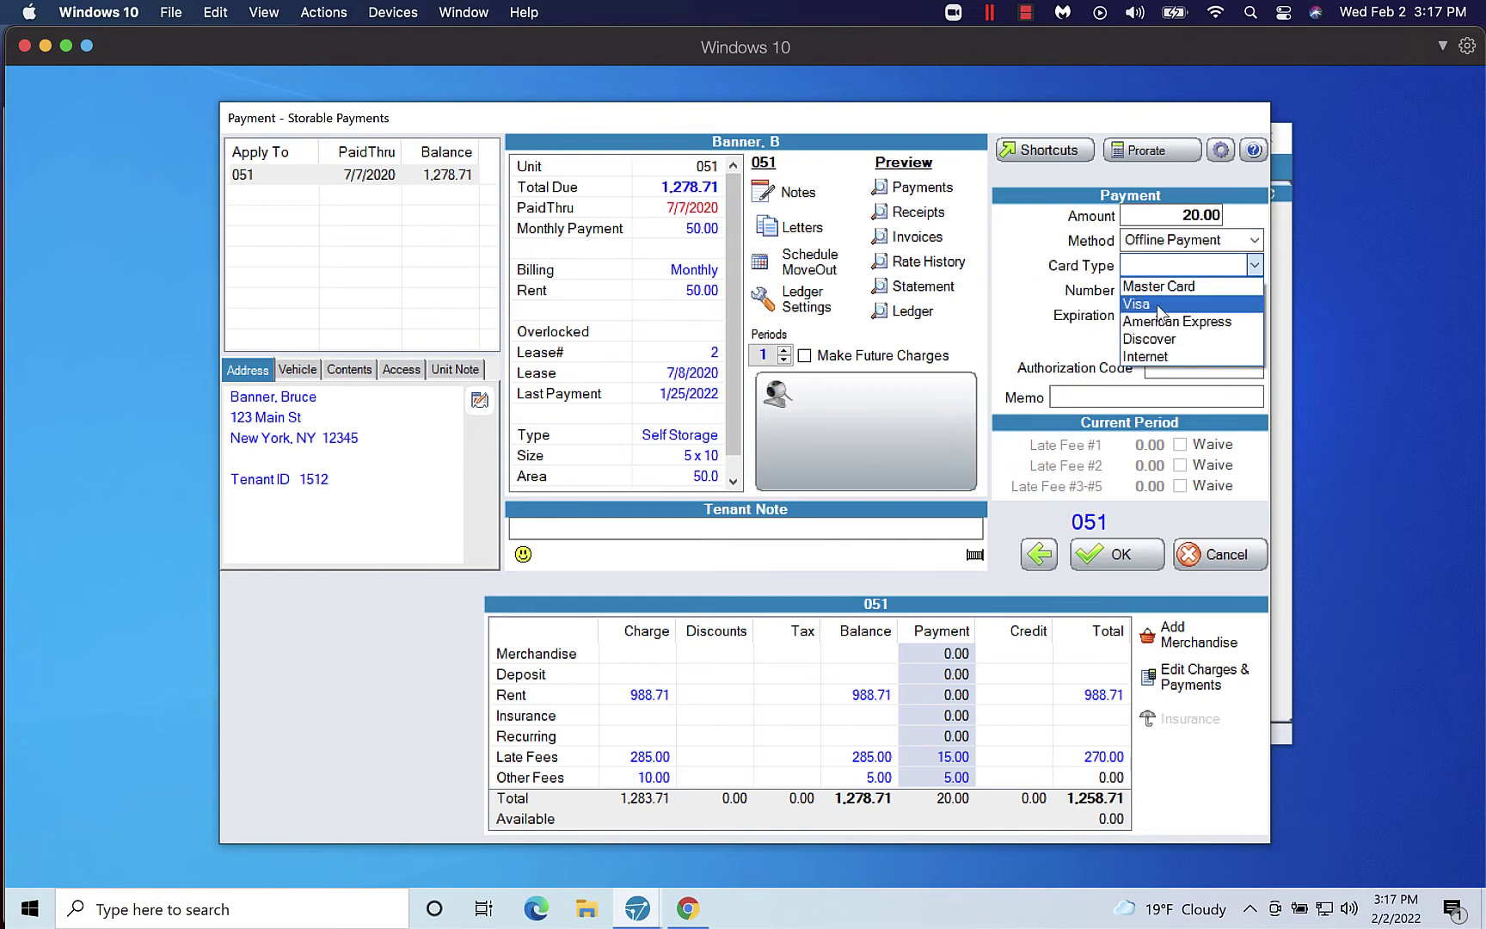
left_click(1160, 306)
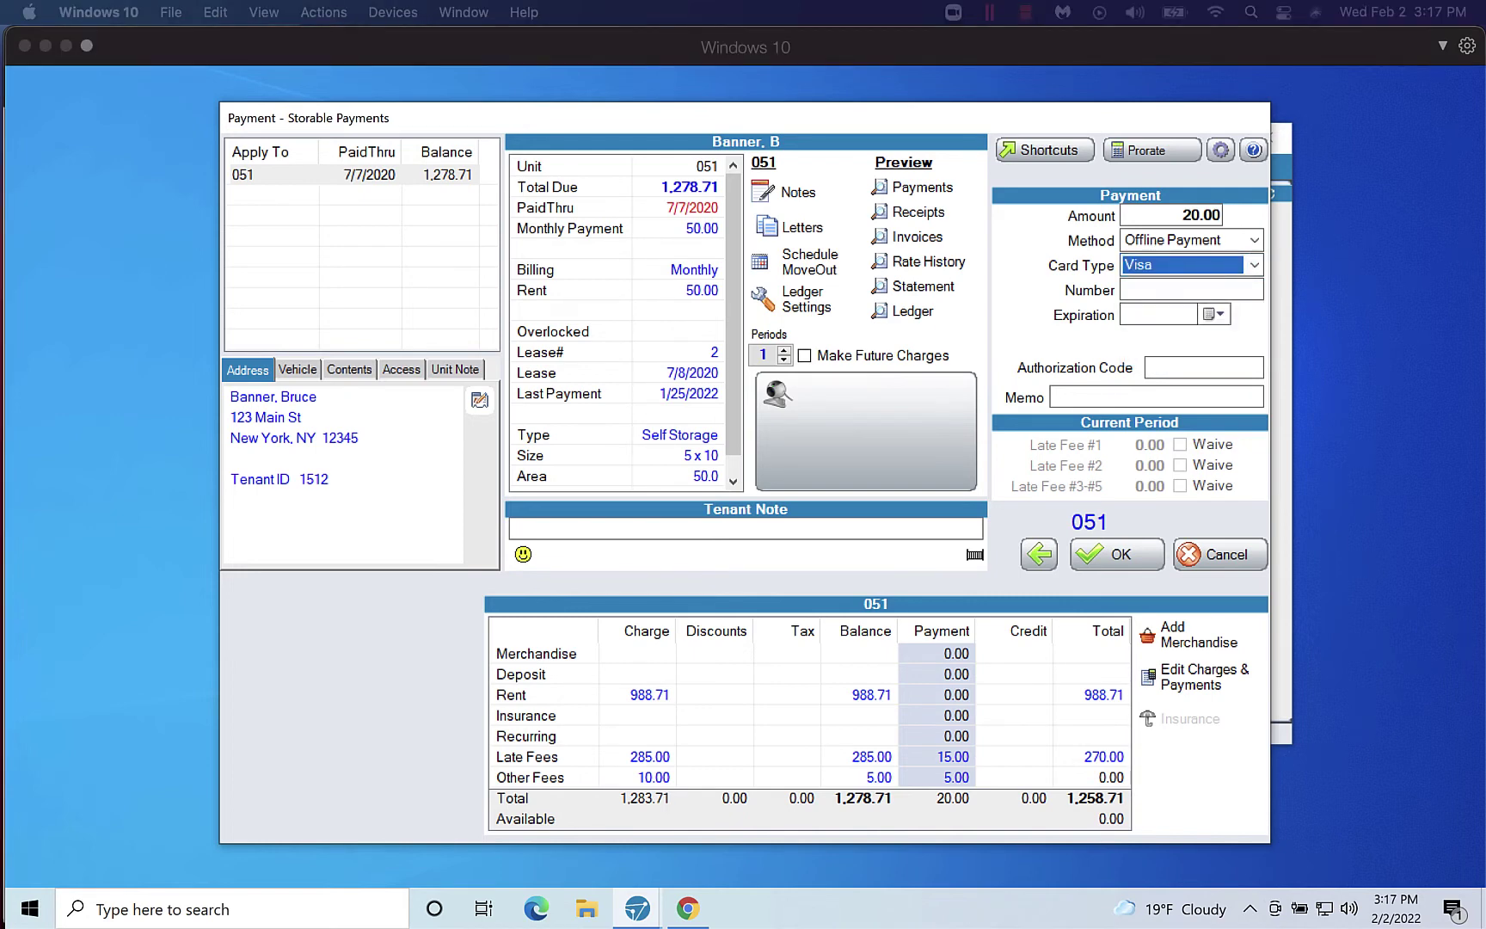
Step: Enter the card number, 03/2022 expiration and authorization code, then submit
left_click(1137, 291)
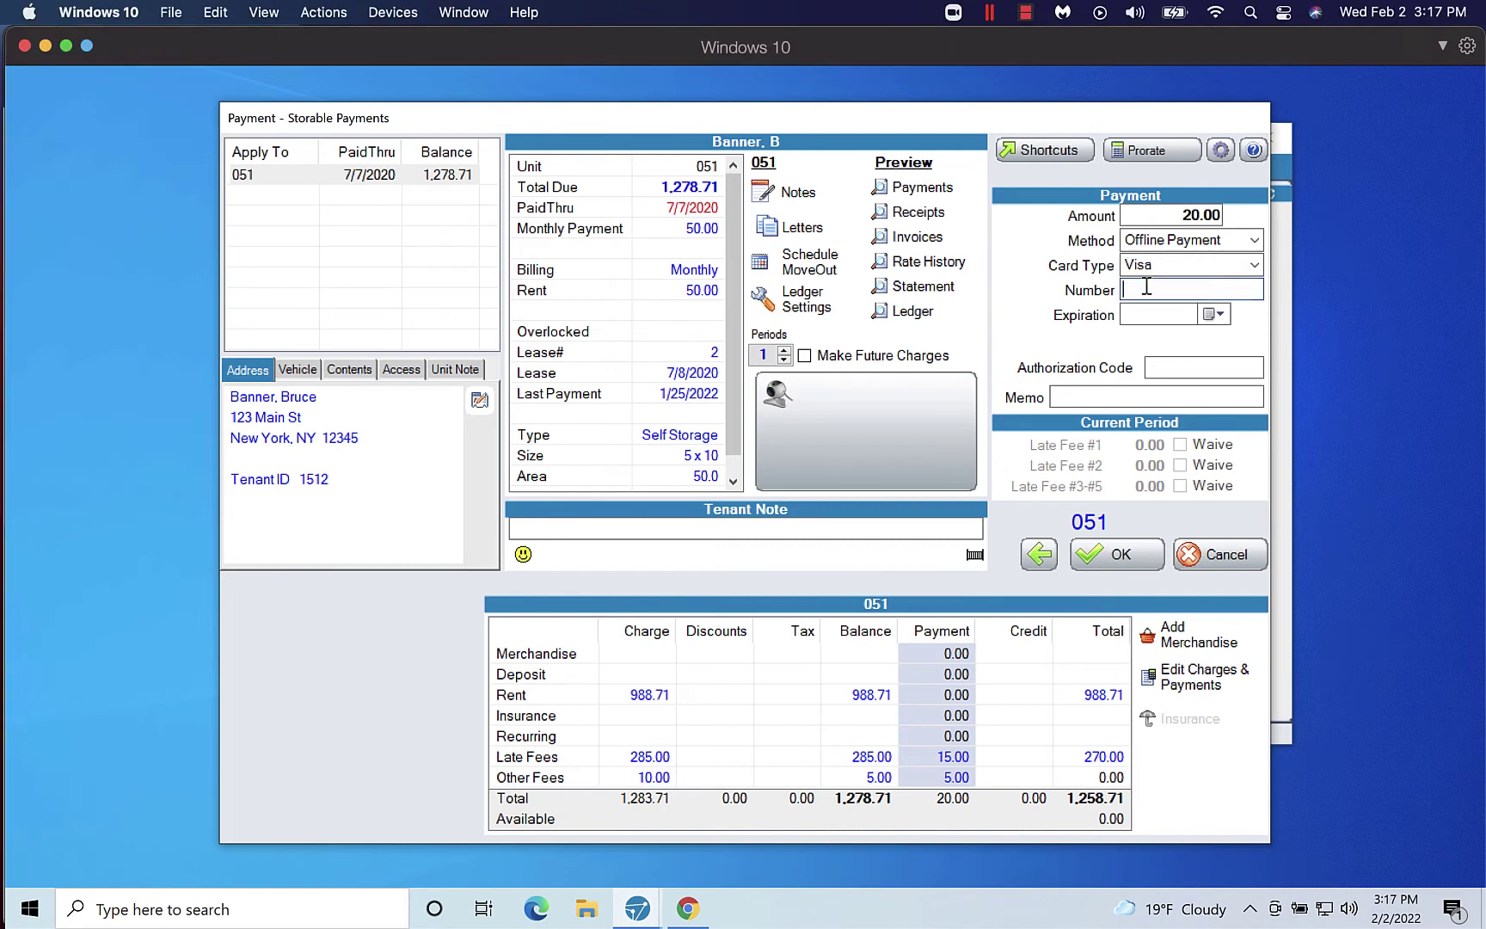
type("4111111111111111")
left_click(1206, 312)
left_click(1234, 343)
left_click(1243, 376)
left_click(1238, 382)
left_click(1201, 367)
type("123")
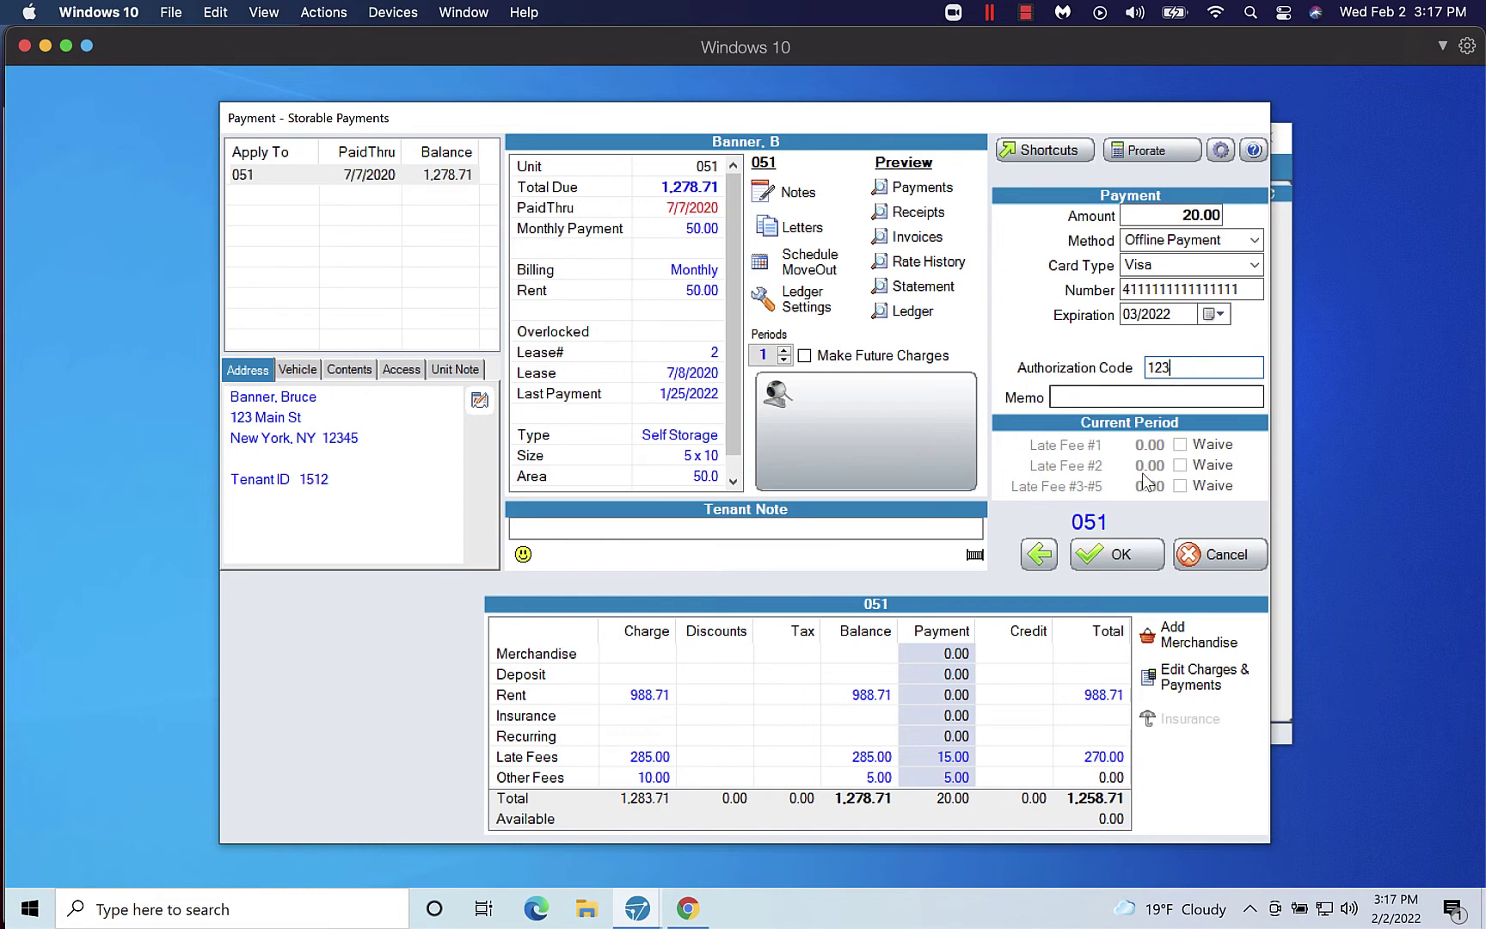
left_click(1137, 564)
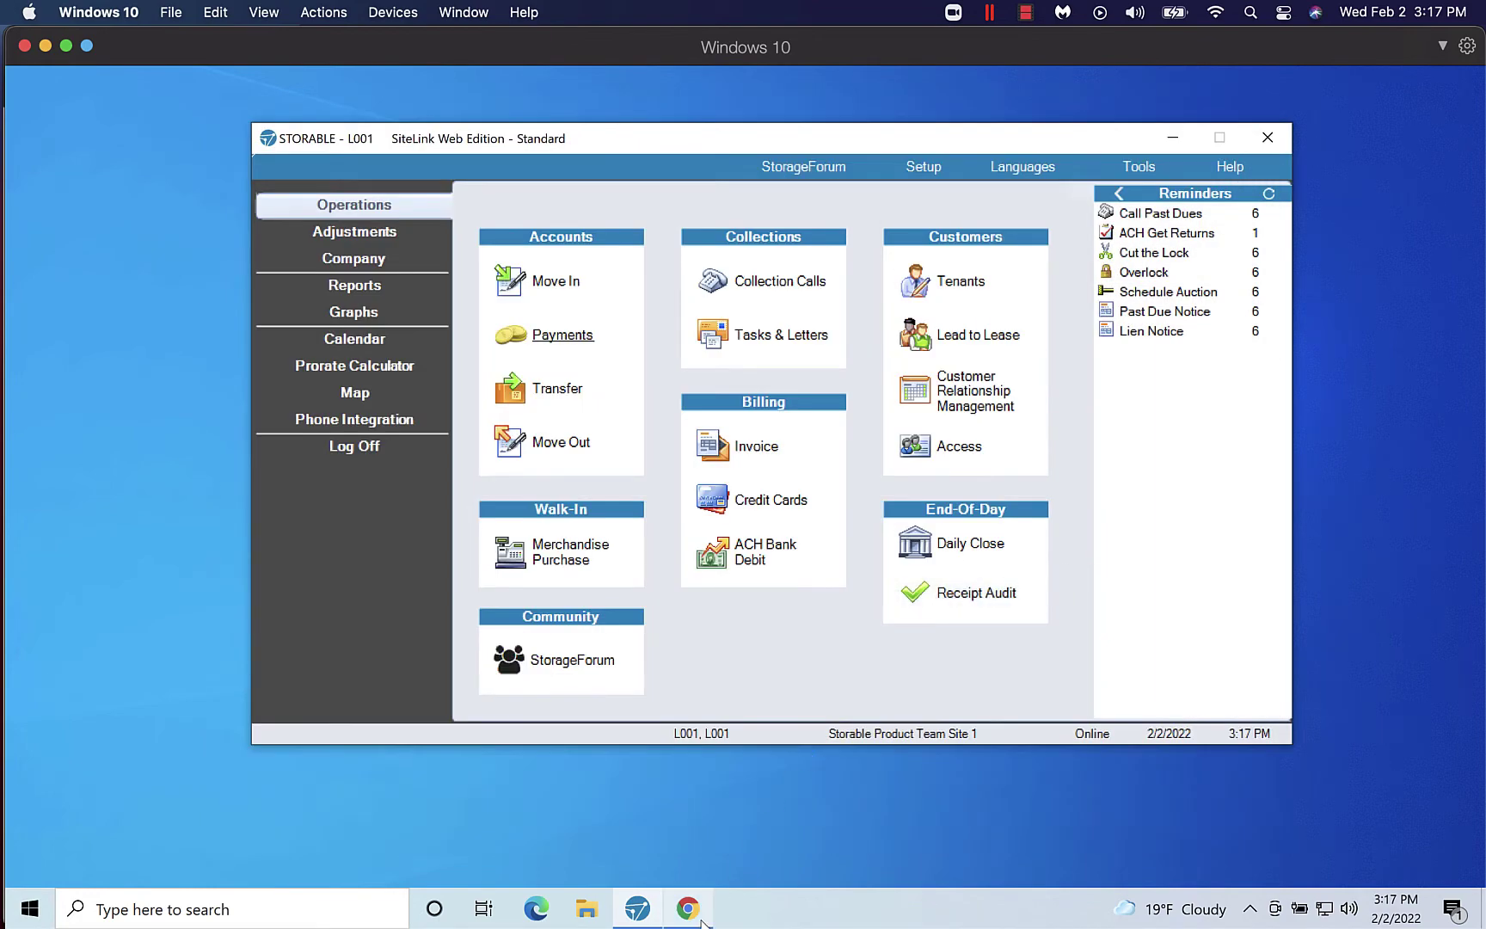
Step: In myHub, go to Operations > Payments and open unit 051's Make a Payment form
left_click(702, 923)
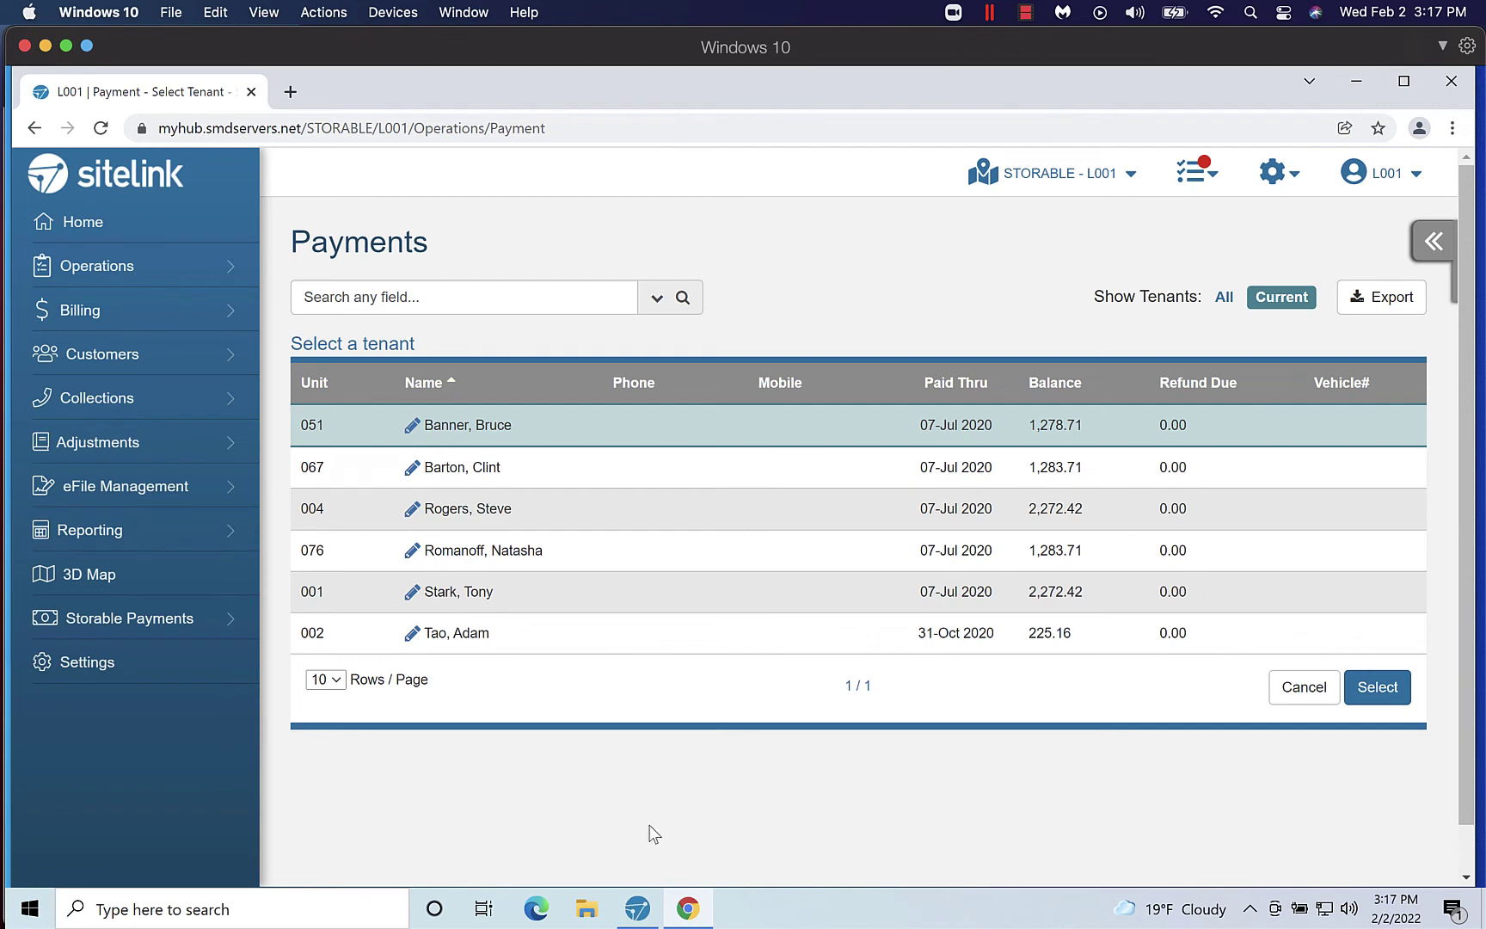
left_click(193, 261)
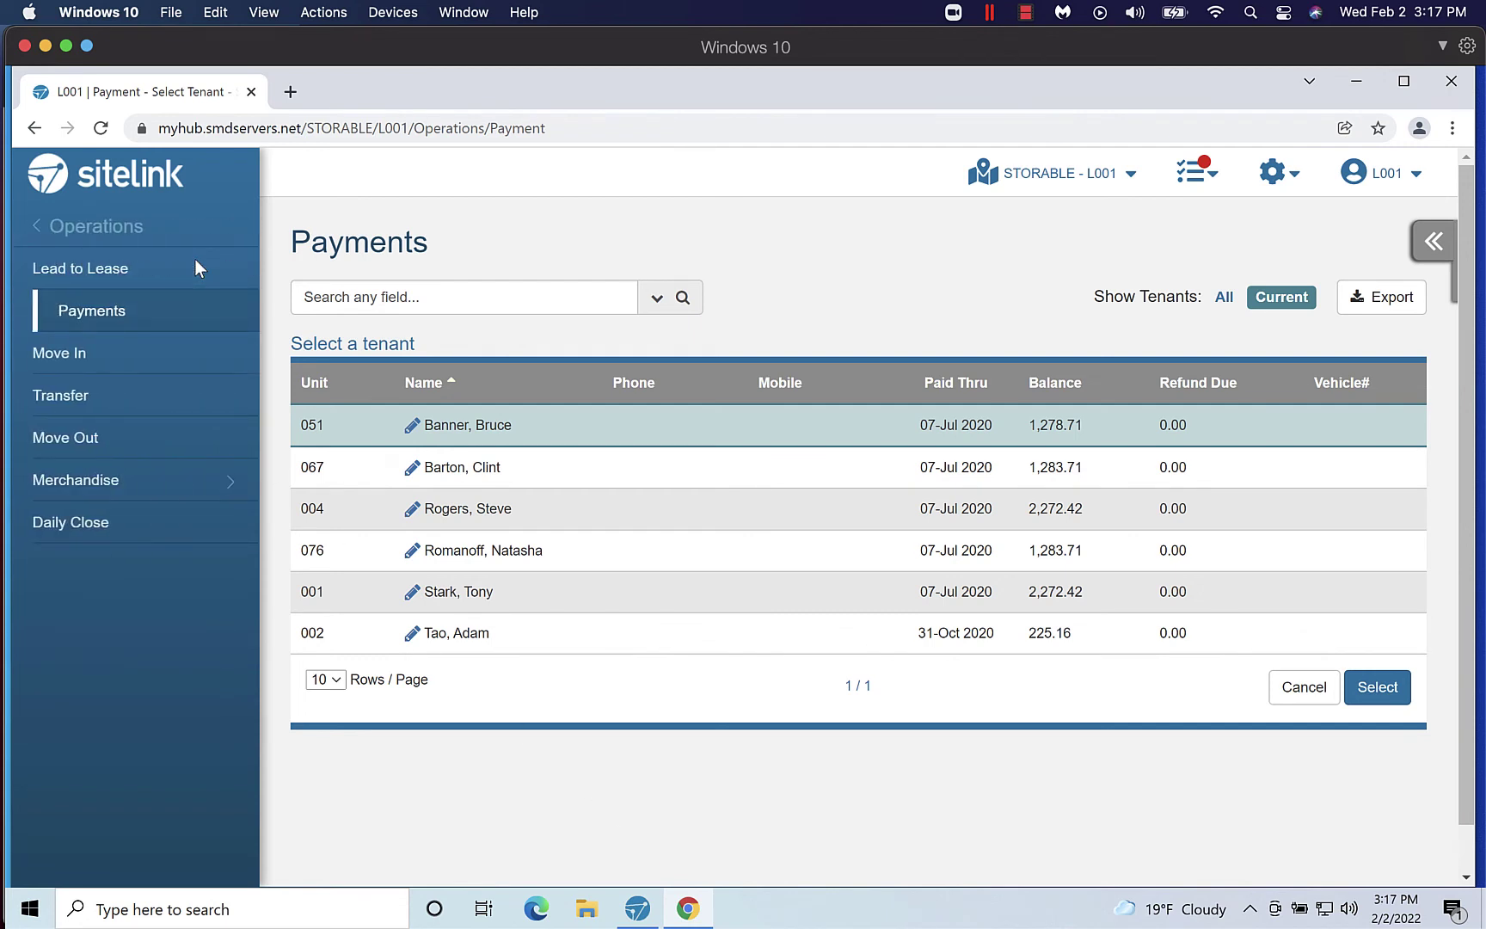
left_click(156, 313)
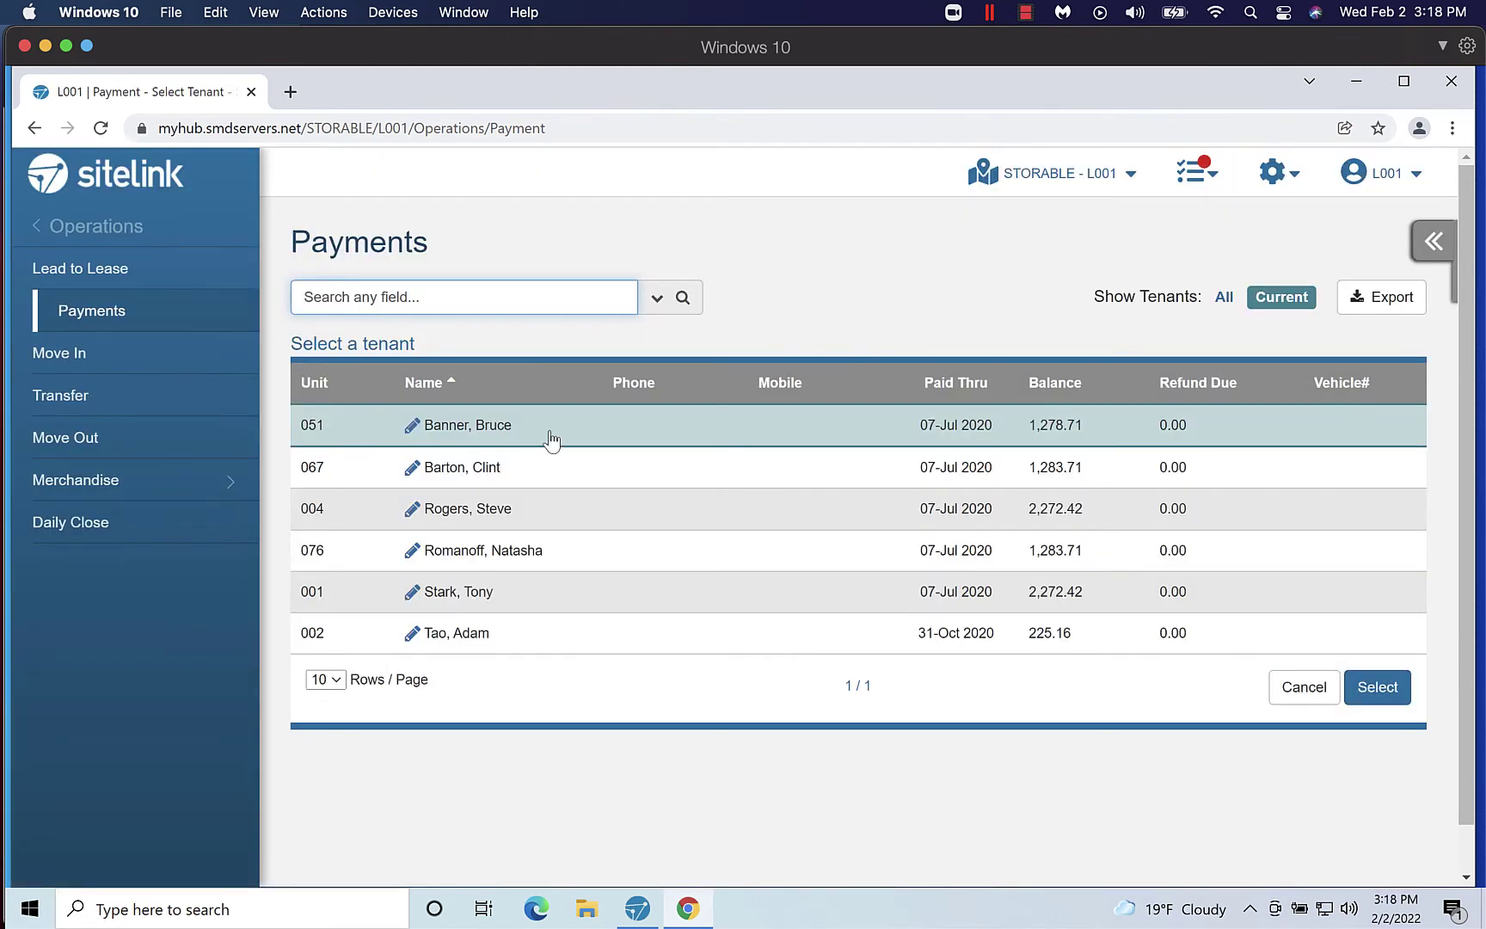
left_click(550, 436)
double_click(551, 435)
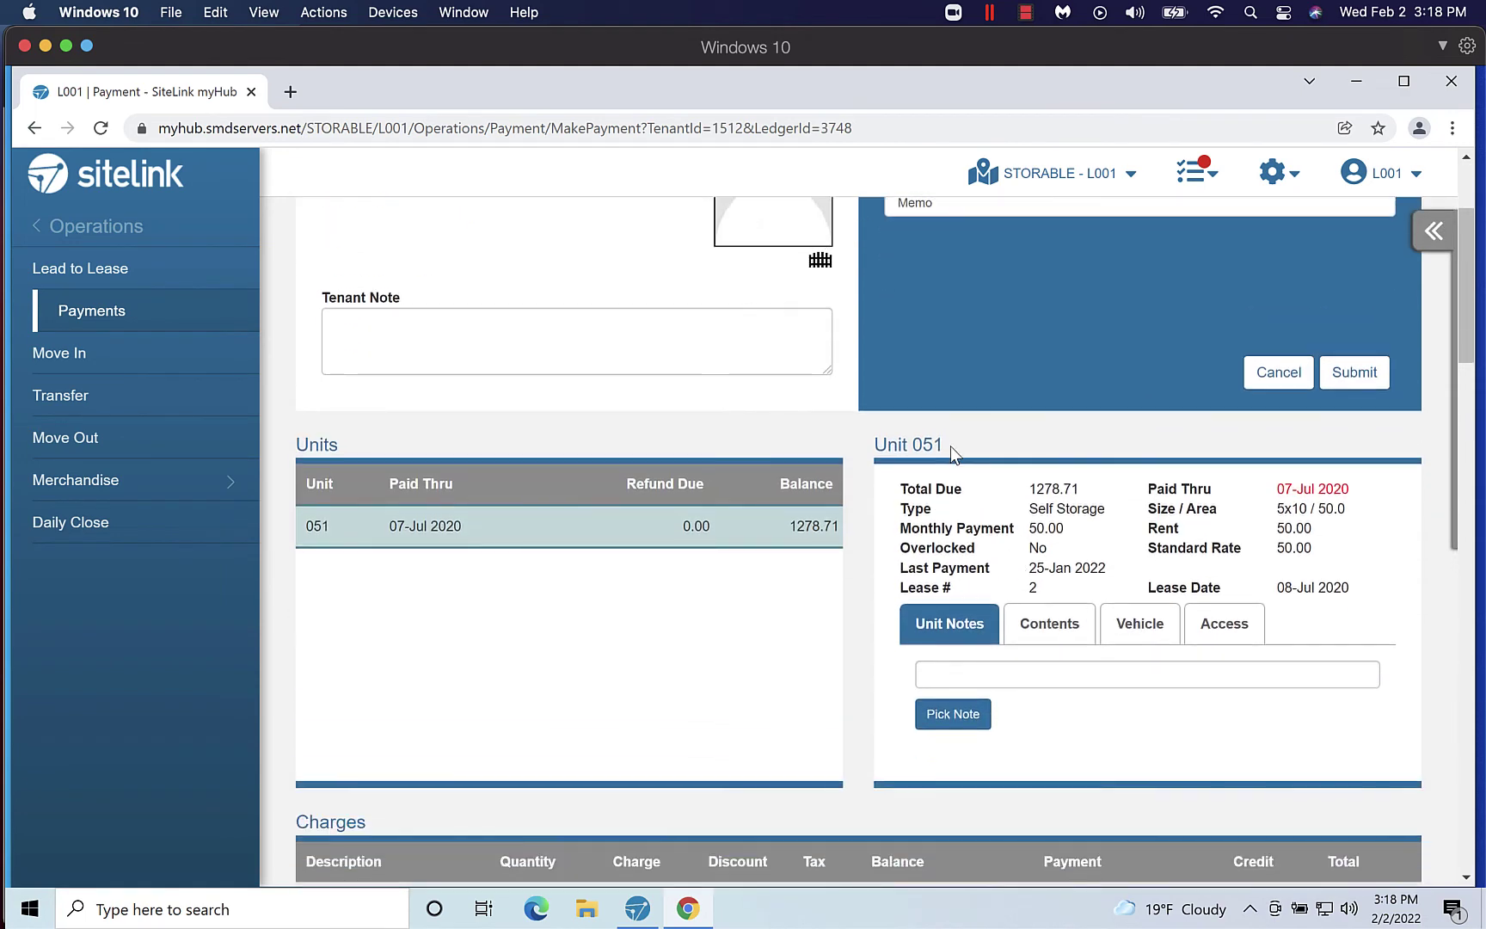
Step: Enter a 20.00 payment amount and choose Visa as the method
left_click_drag(951, 449, 873, 444)
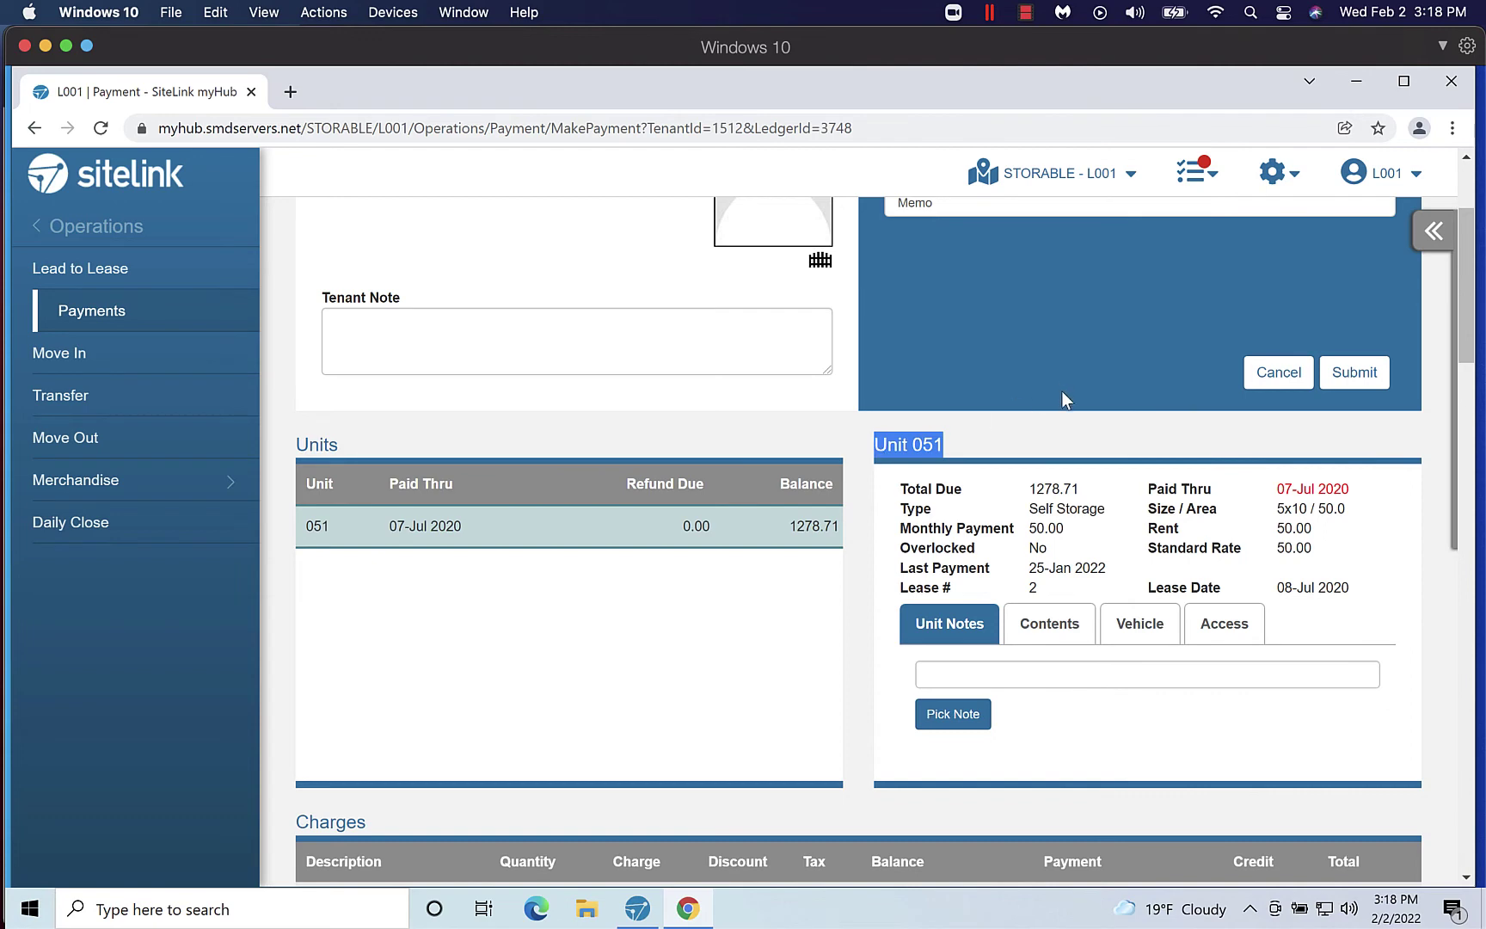
scroll(1061, 391, "up", 3)
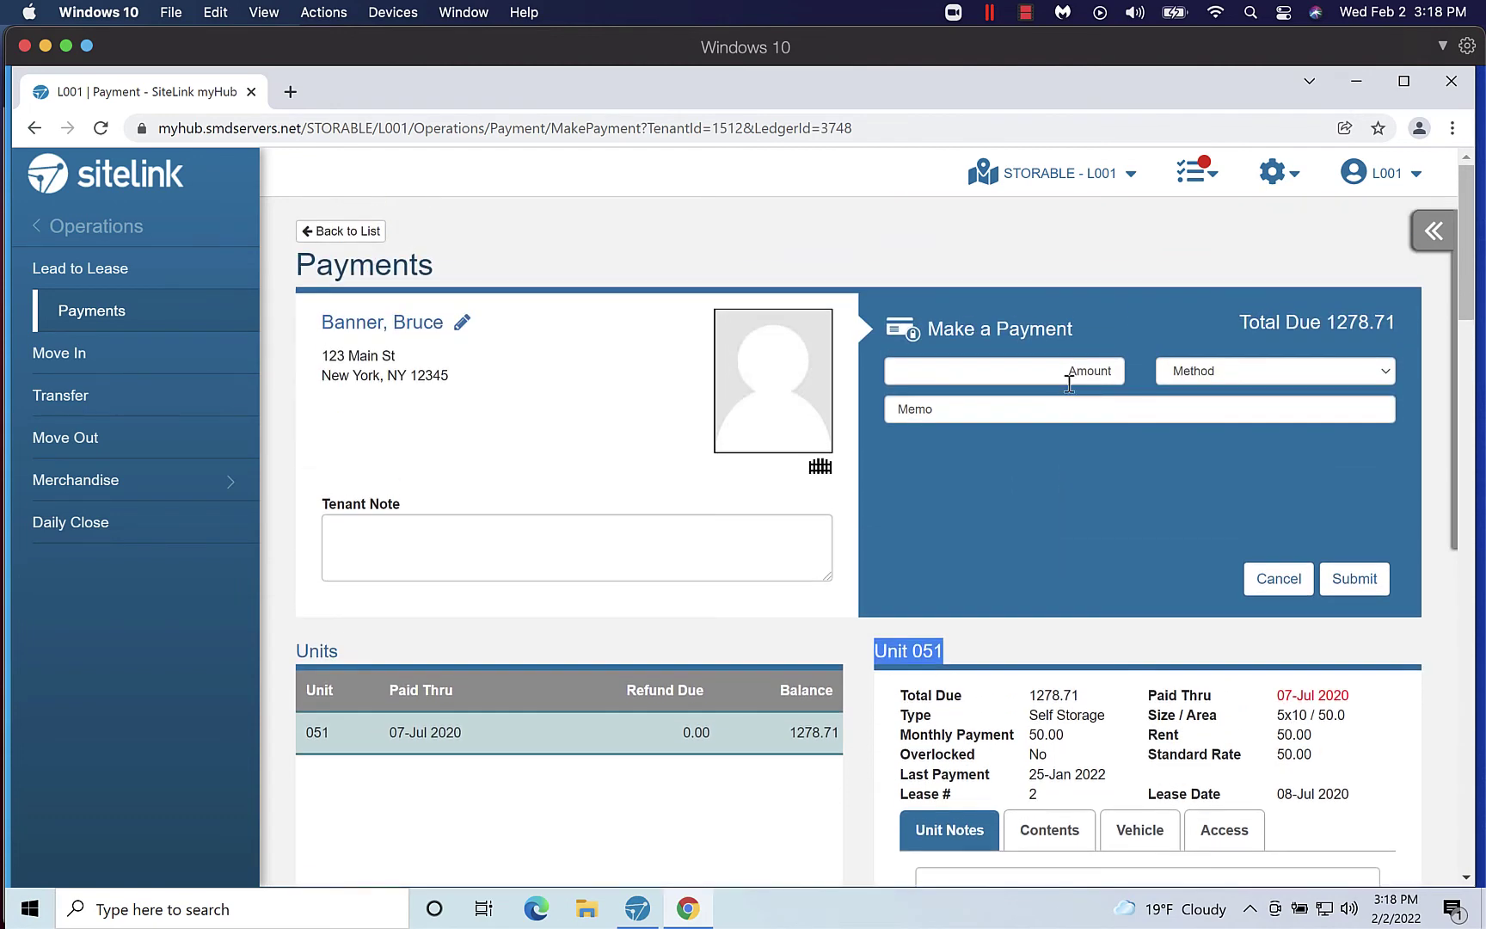
left_click(1068, 375)
type("20.00")
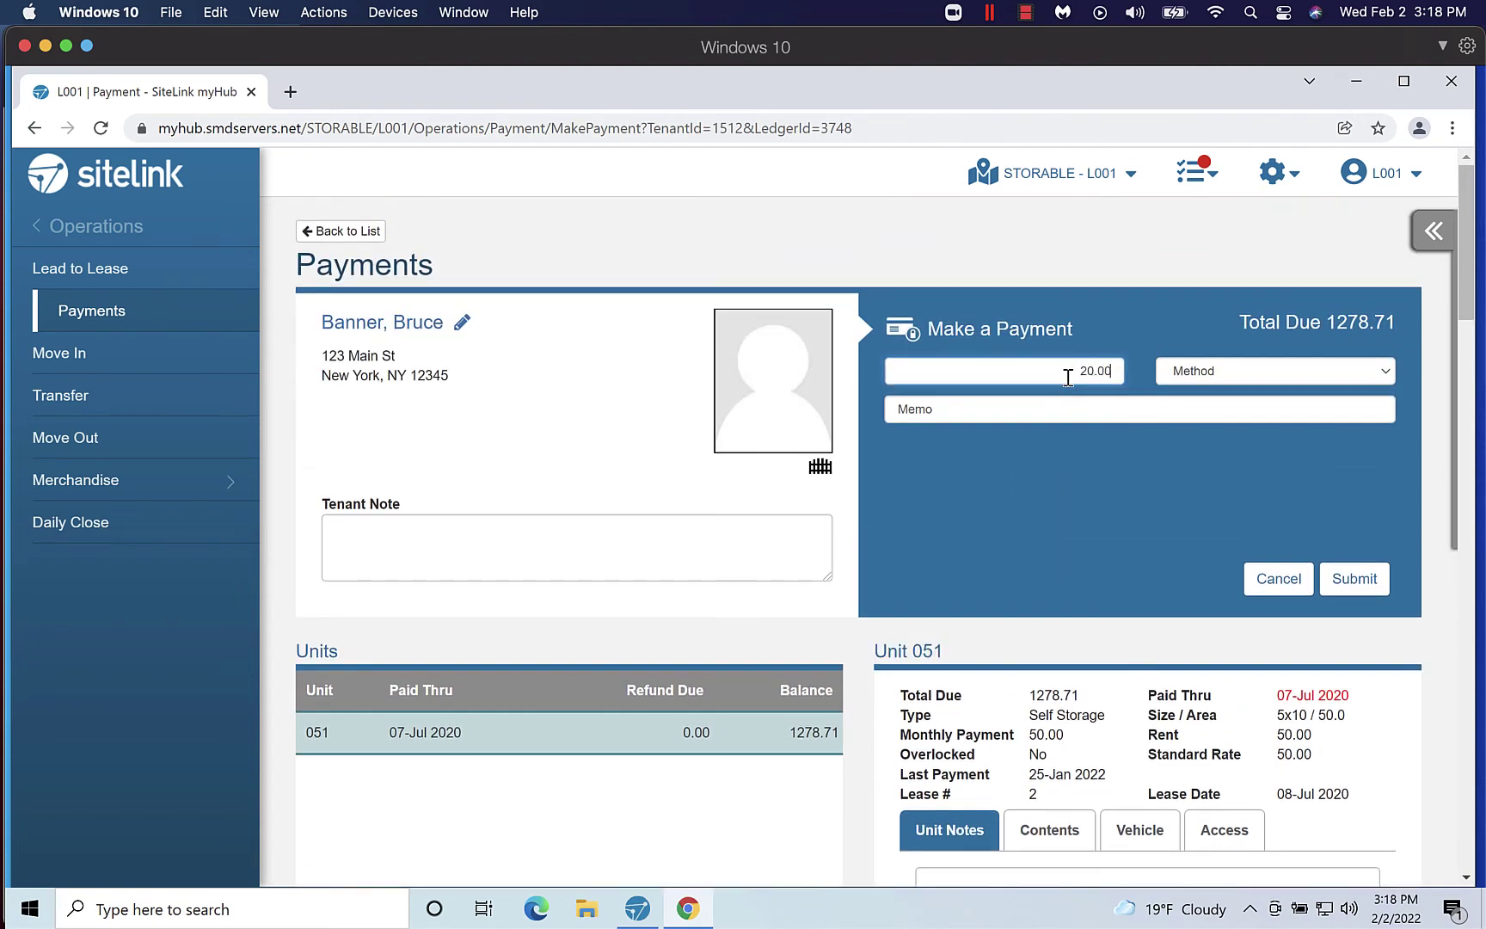
left_click(1248, 372)
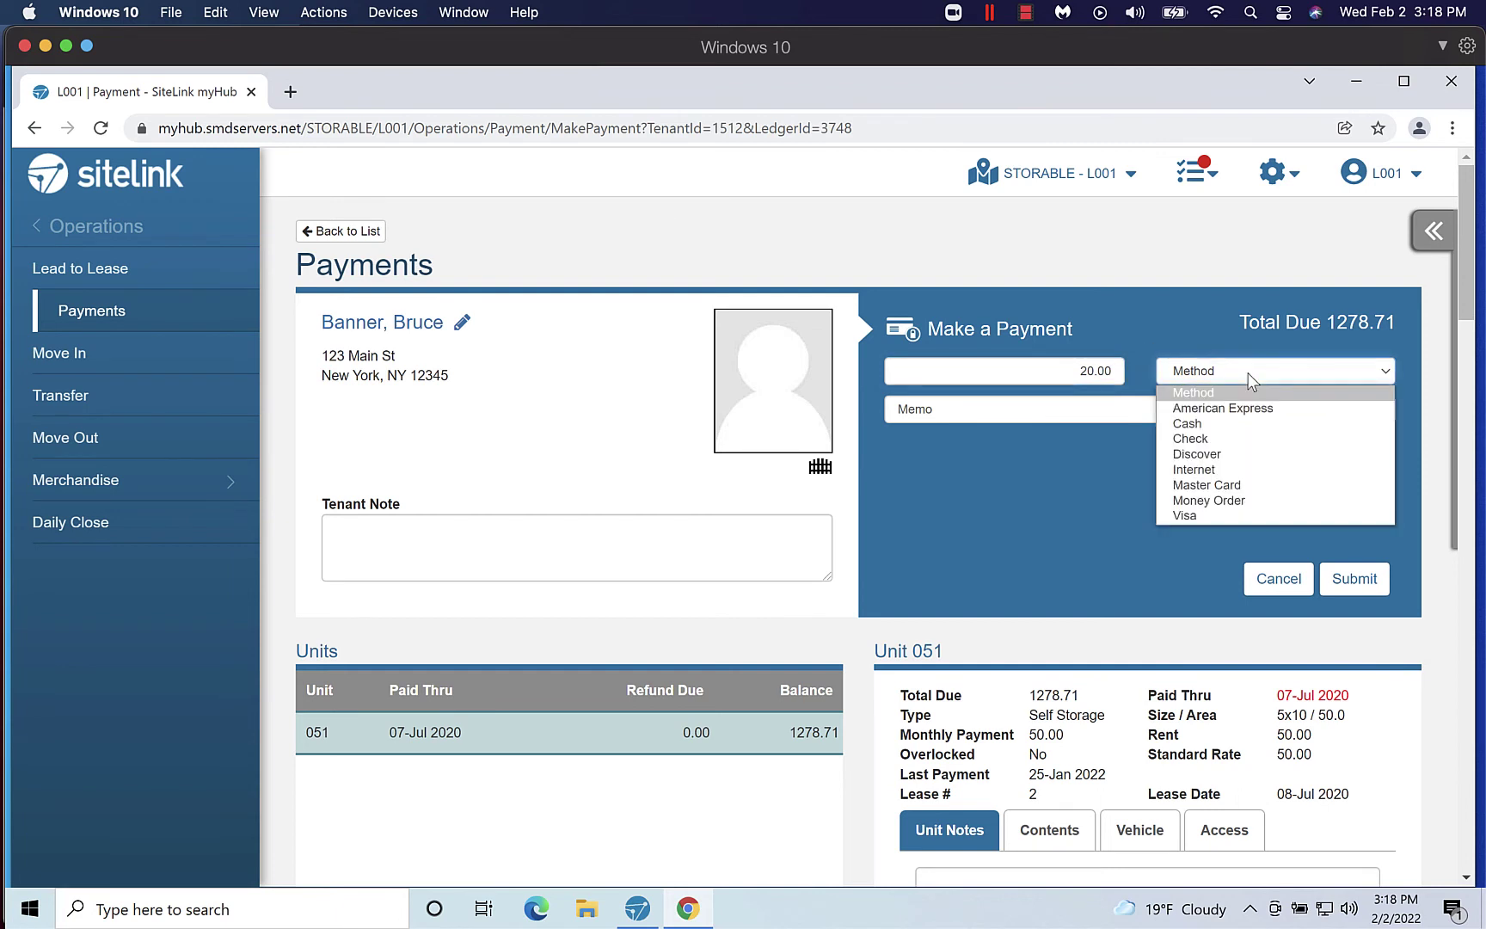
left_click(1300, 516)
Step: Paste the card number and set the expiration to March 2022
left_click(1216, 404)
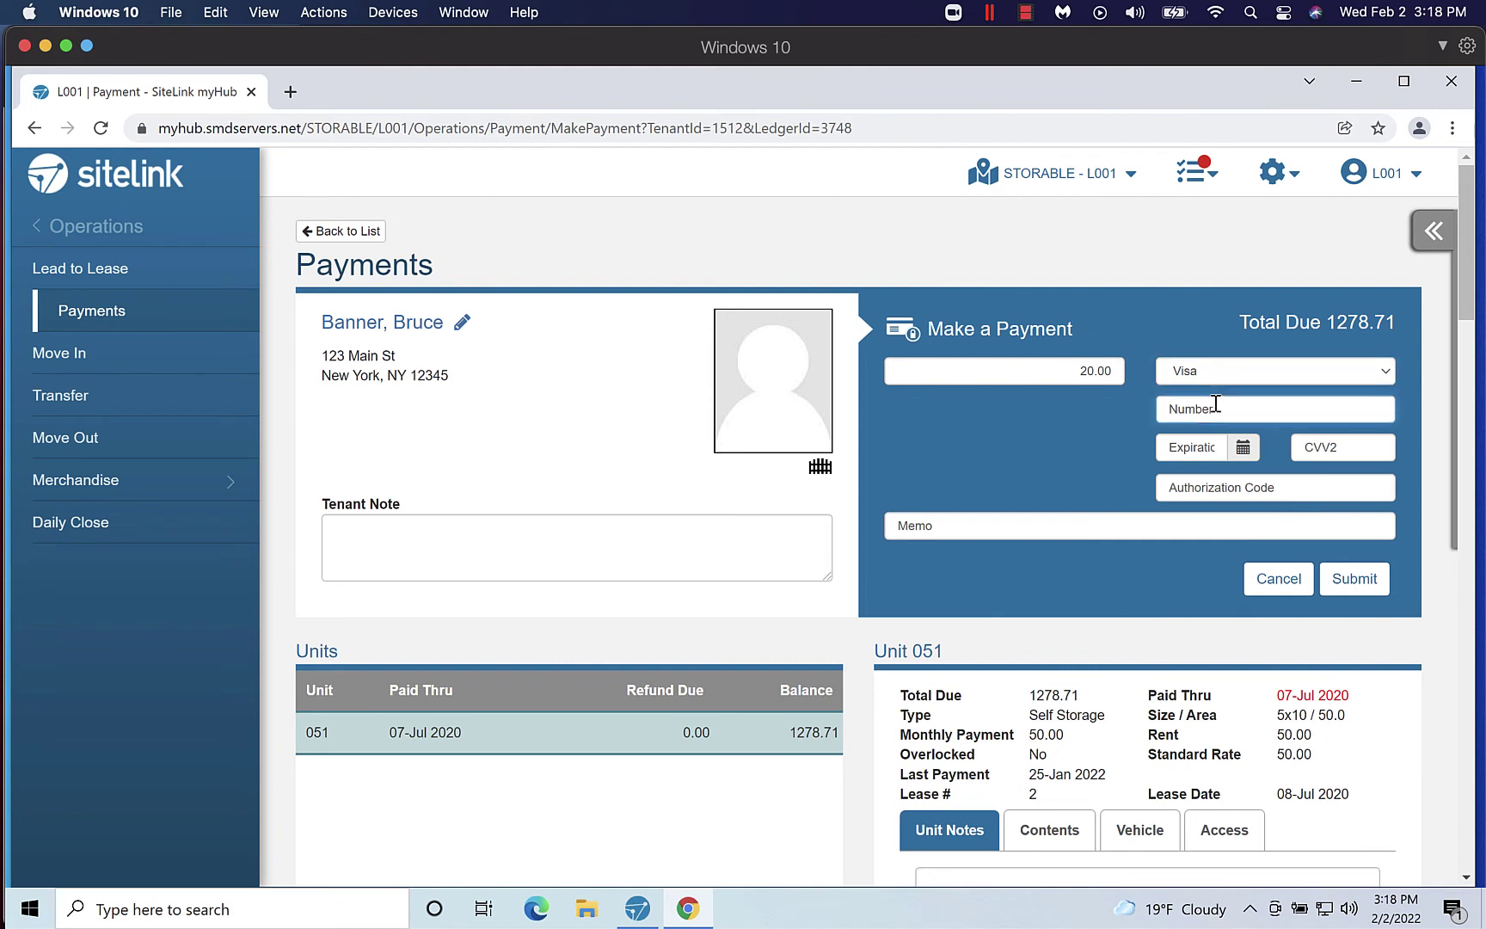
key("ctrl+v")
left_click(1203, 443)
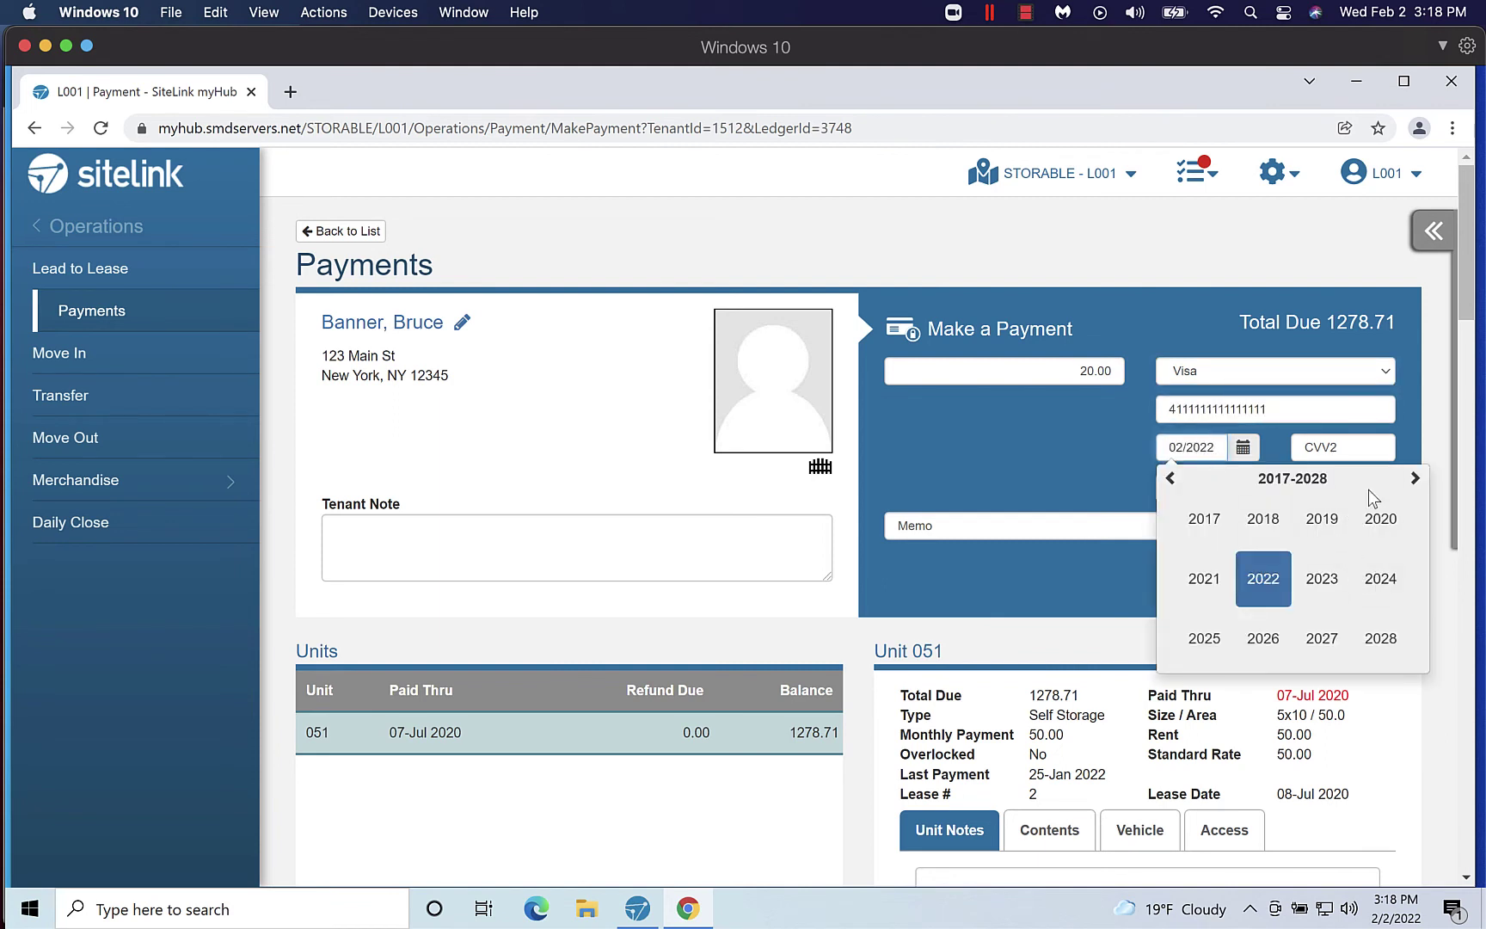
left_click(1260, 591)
left_click(1319, 519)
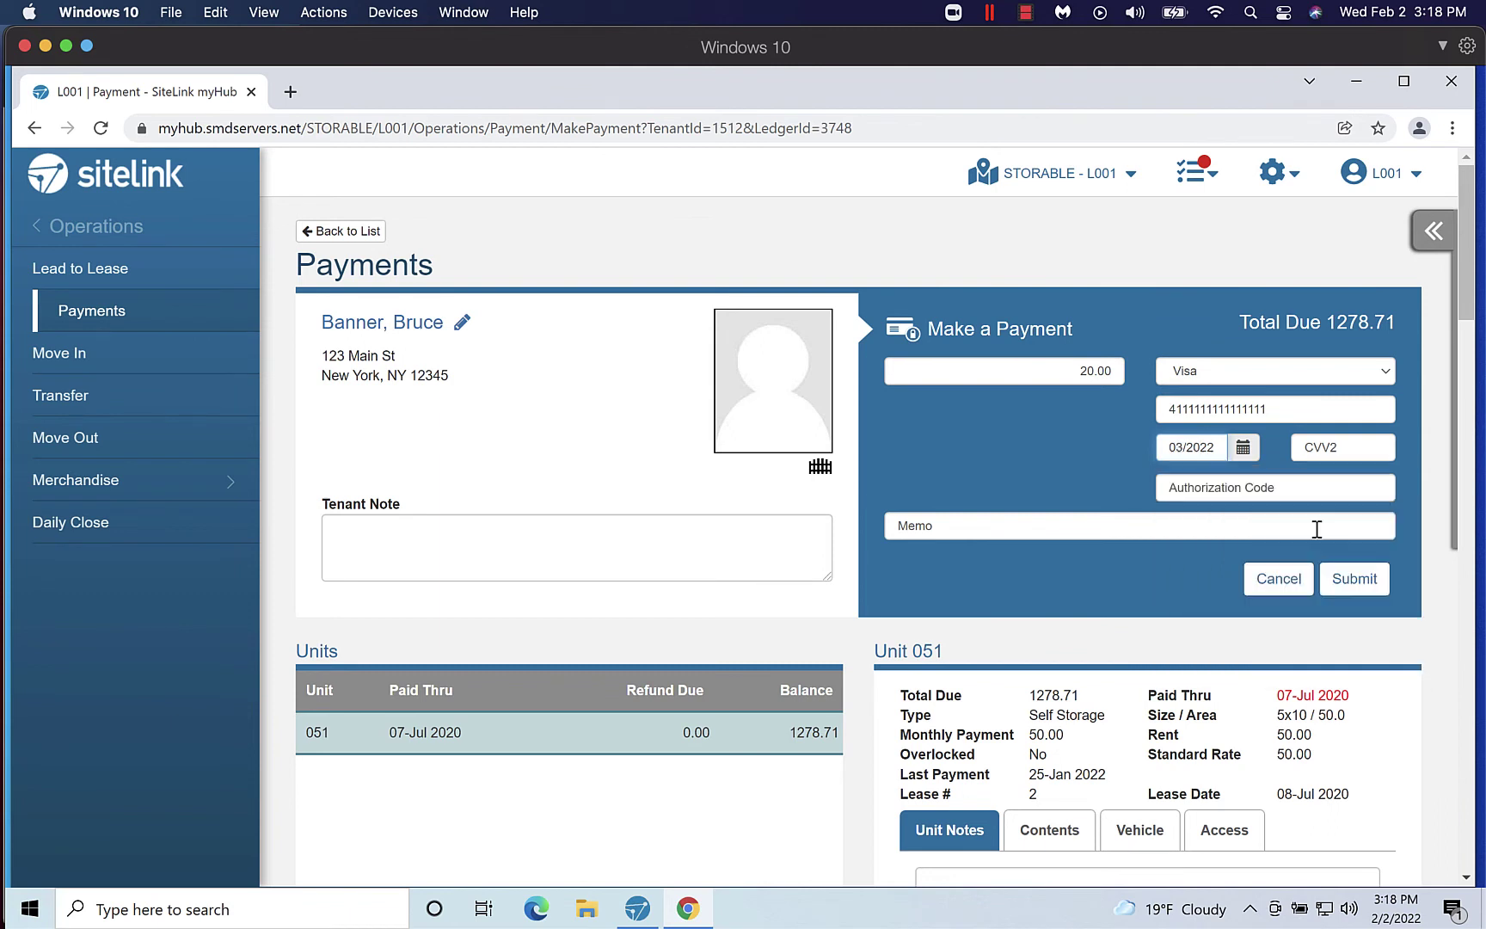
left_click(1322, 447)
Step: Enter the CVV2 and submit, declining automatic billing and confirming the transaction
type("123")
left_click(1354, 580)
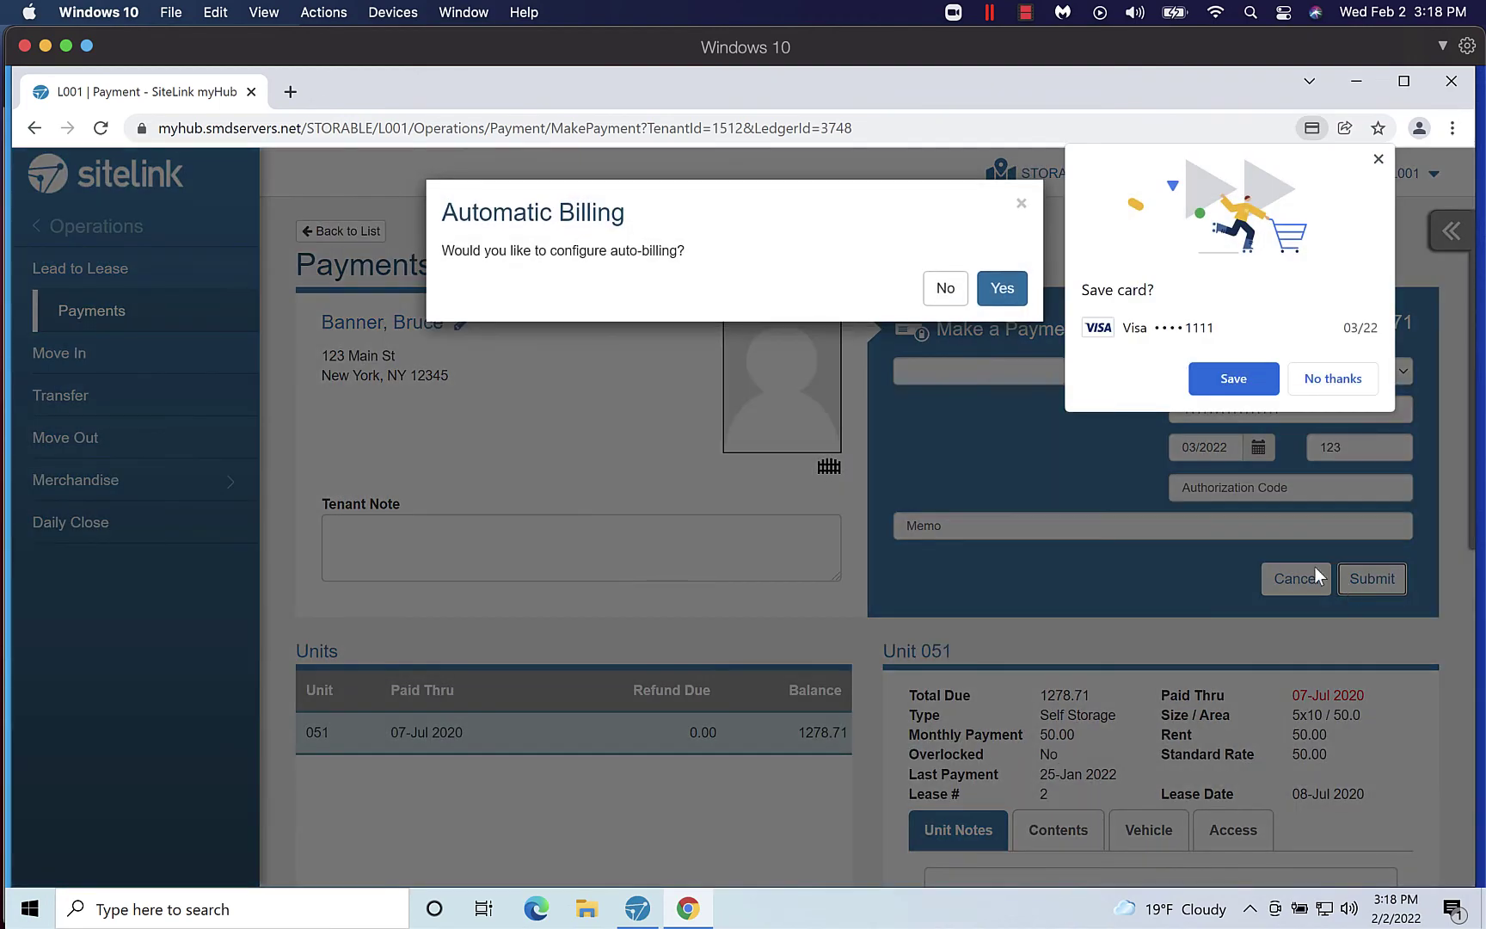
left_click(945, 288)
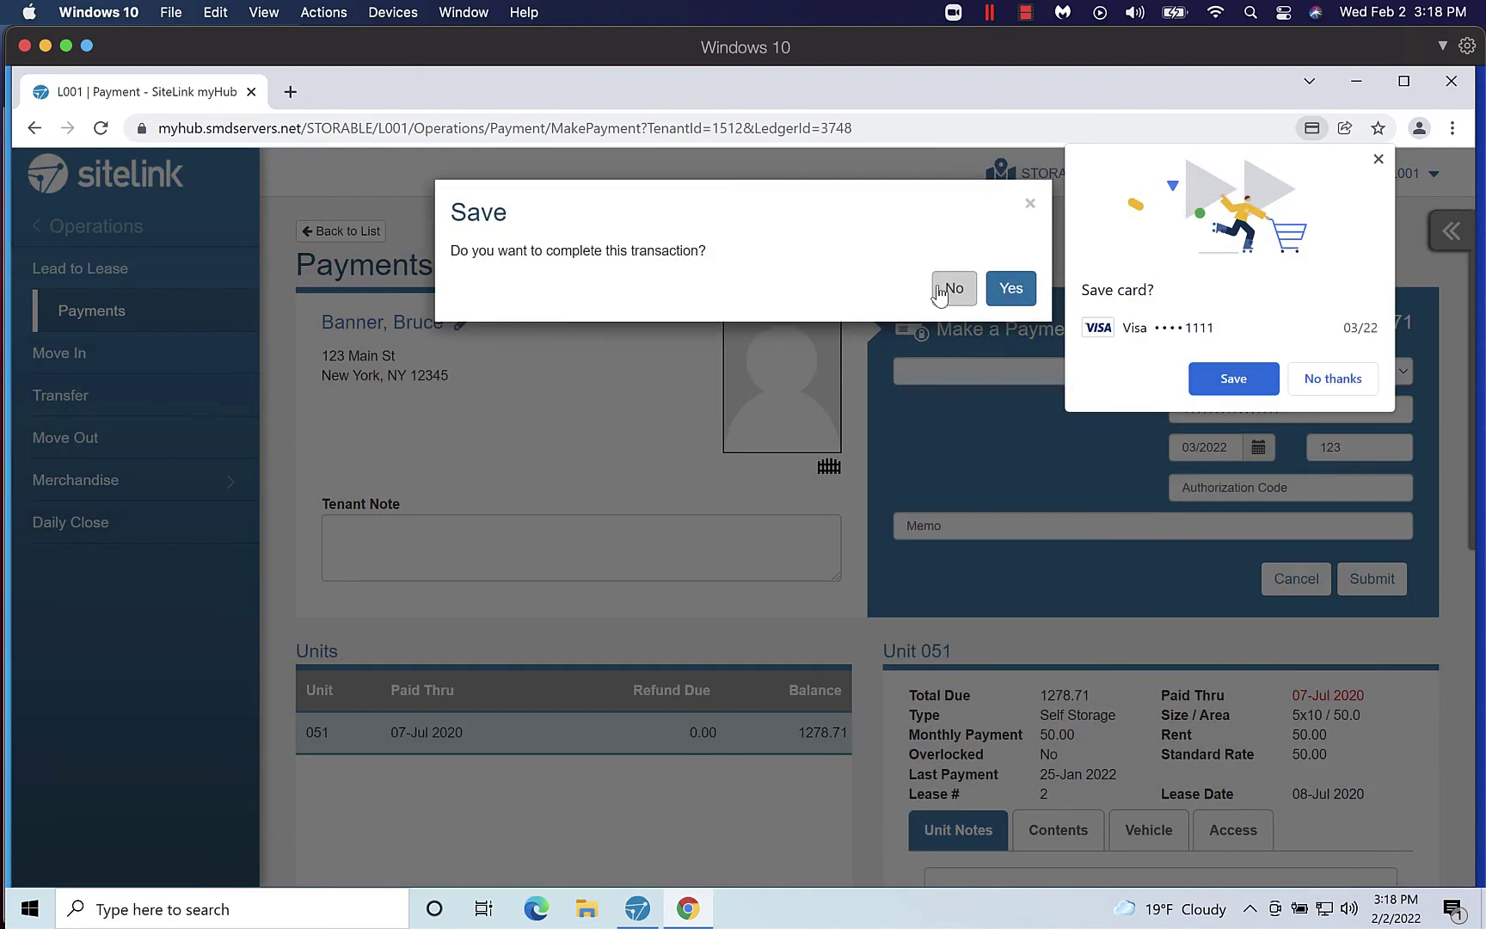
left_click(1010, 289)
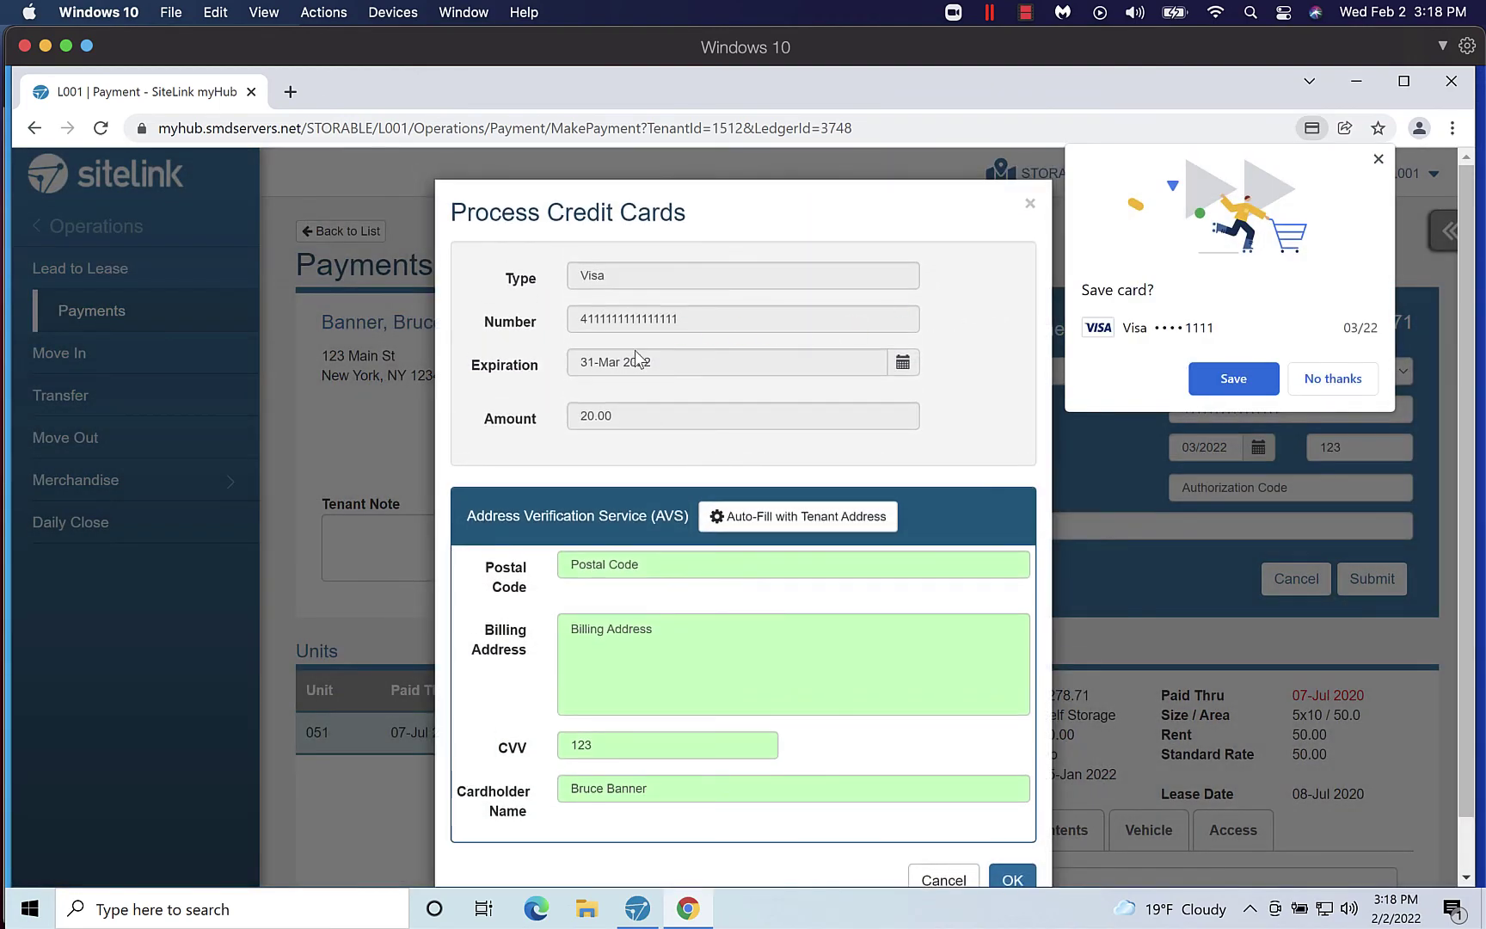
Step: Fill the card's postal code and billing address from the tenant's address
scroll(754, 723, "down", 2)
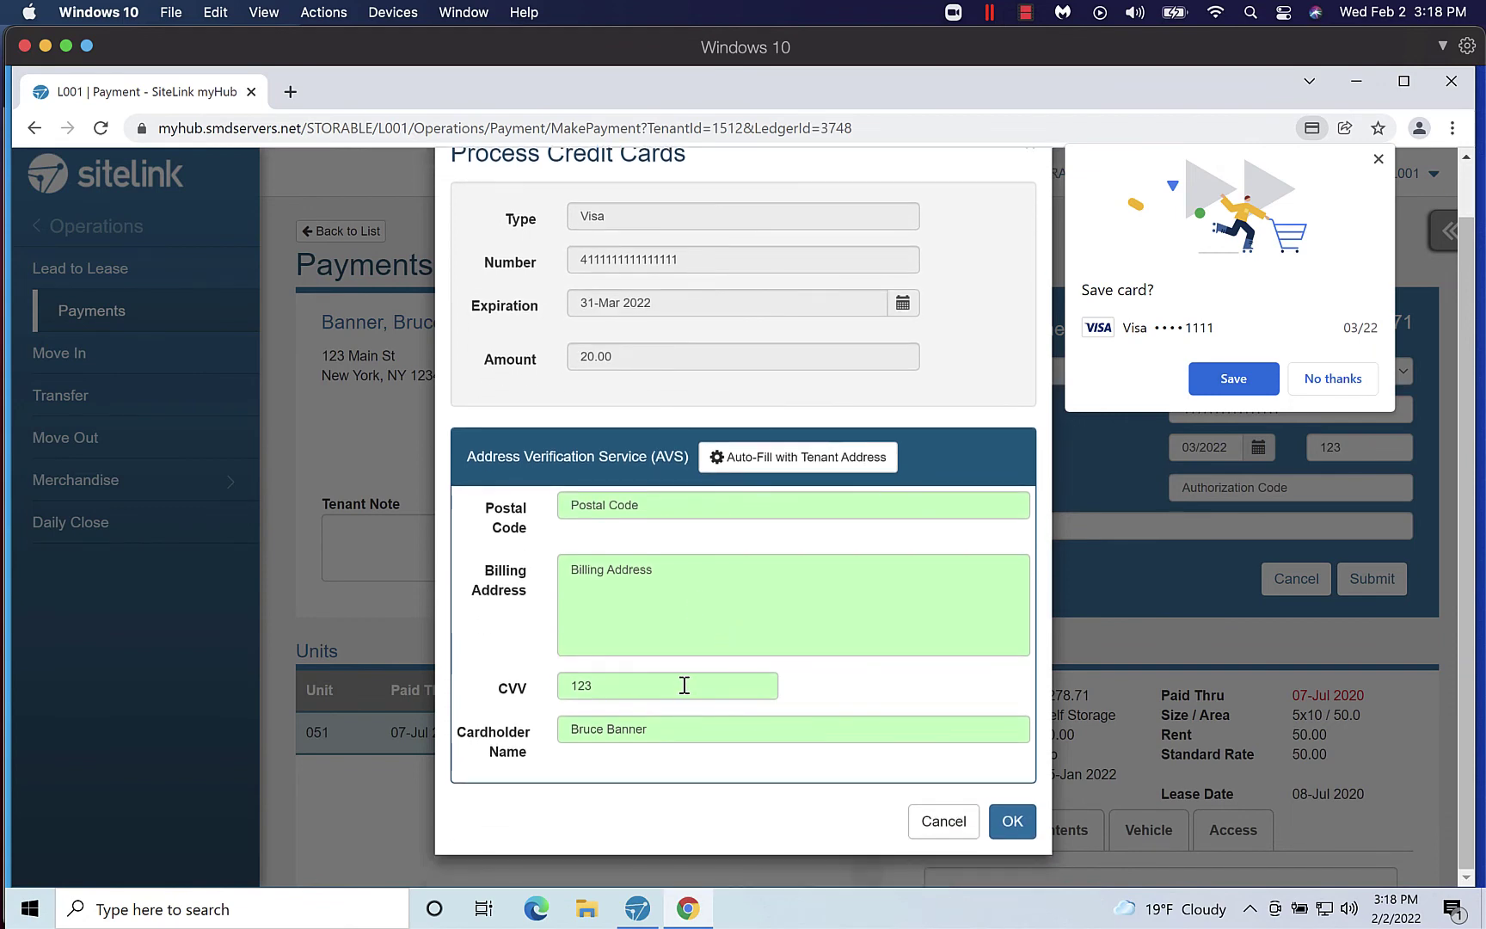
left_click_drag(654, 681, 559, 674)
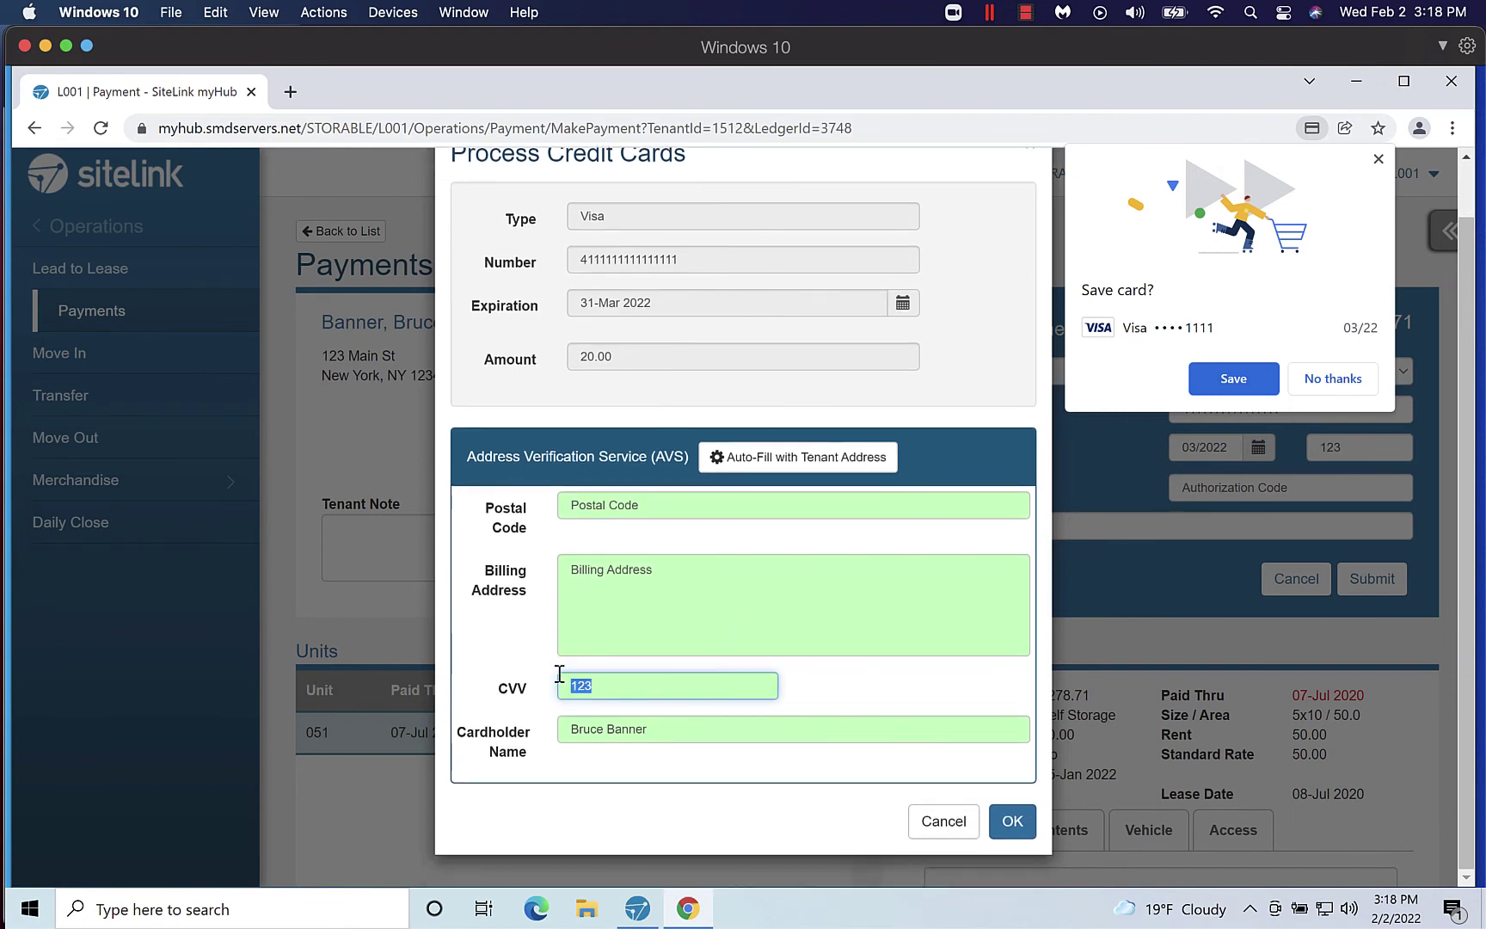
left_click(843, 705)
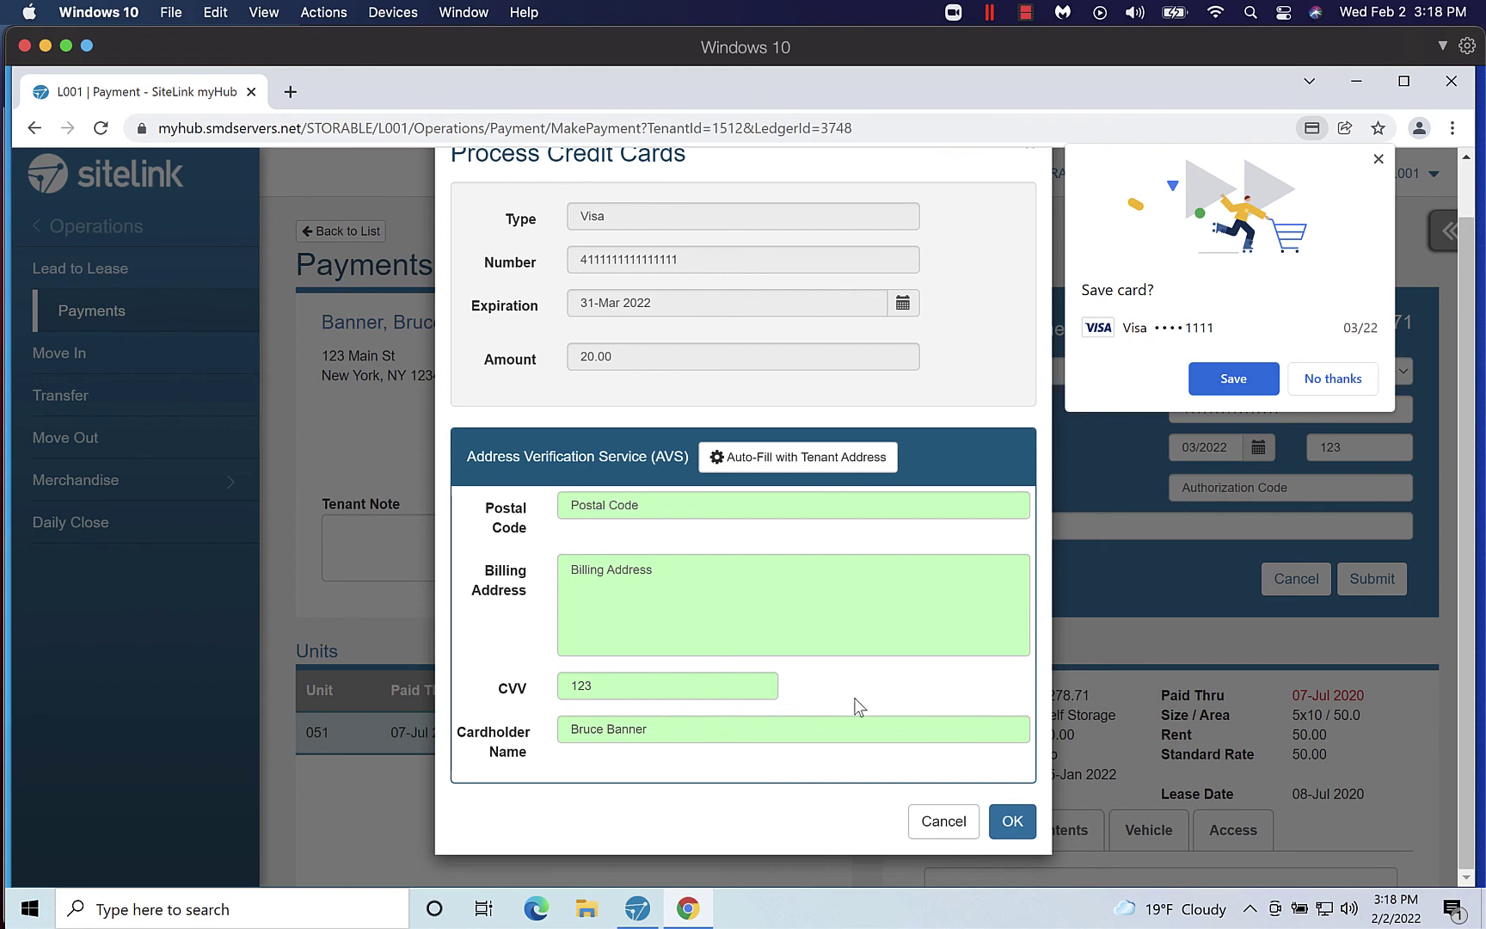
left_click(792, 466)
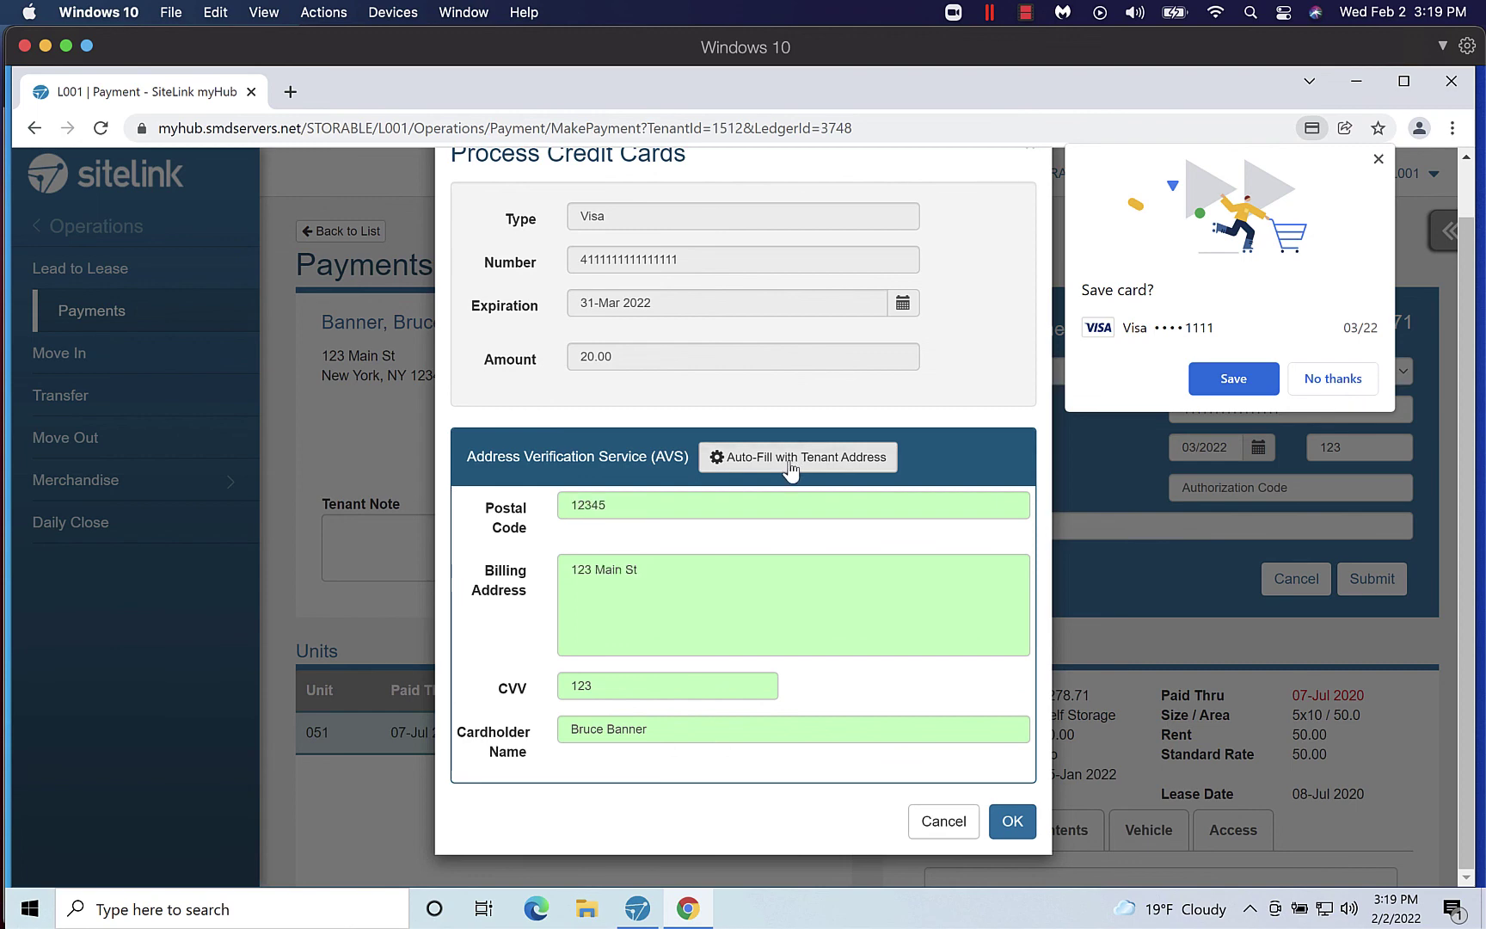